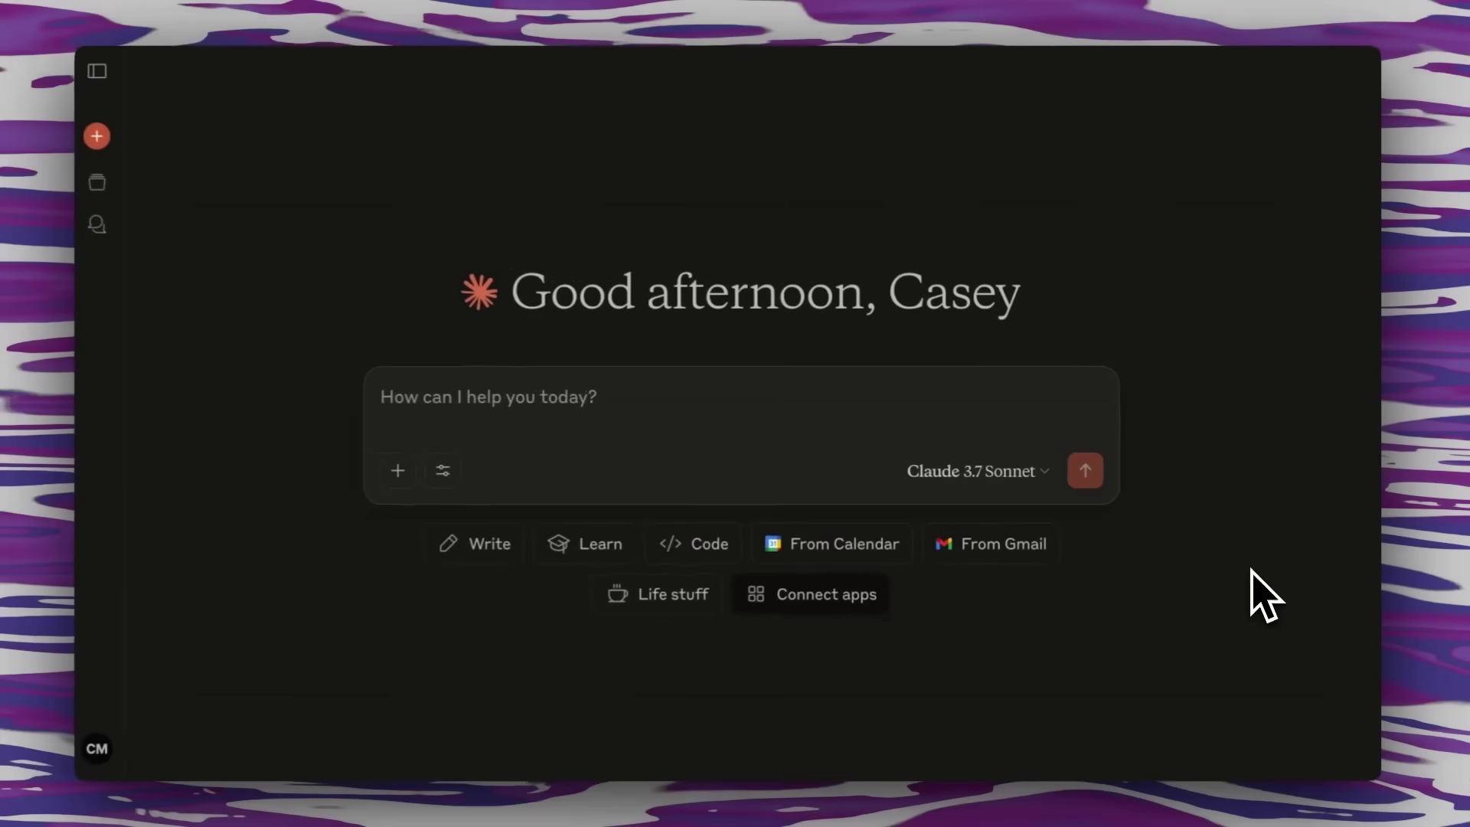
# Bring up the 'Bring your everyday apps to Claude' dialog for connecting Gmail and Calendar.
pyautogui.click(816, 604)
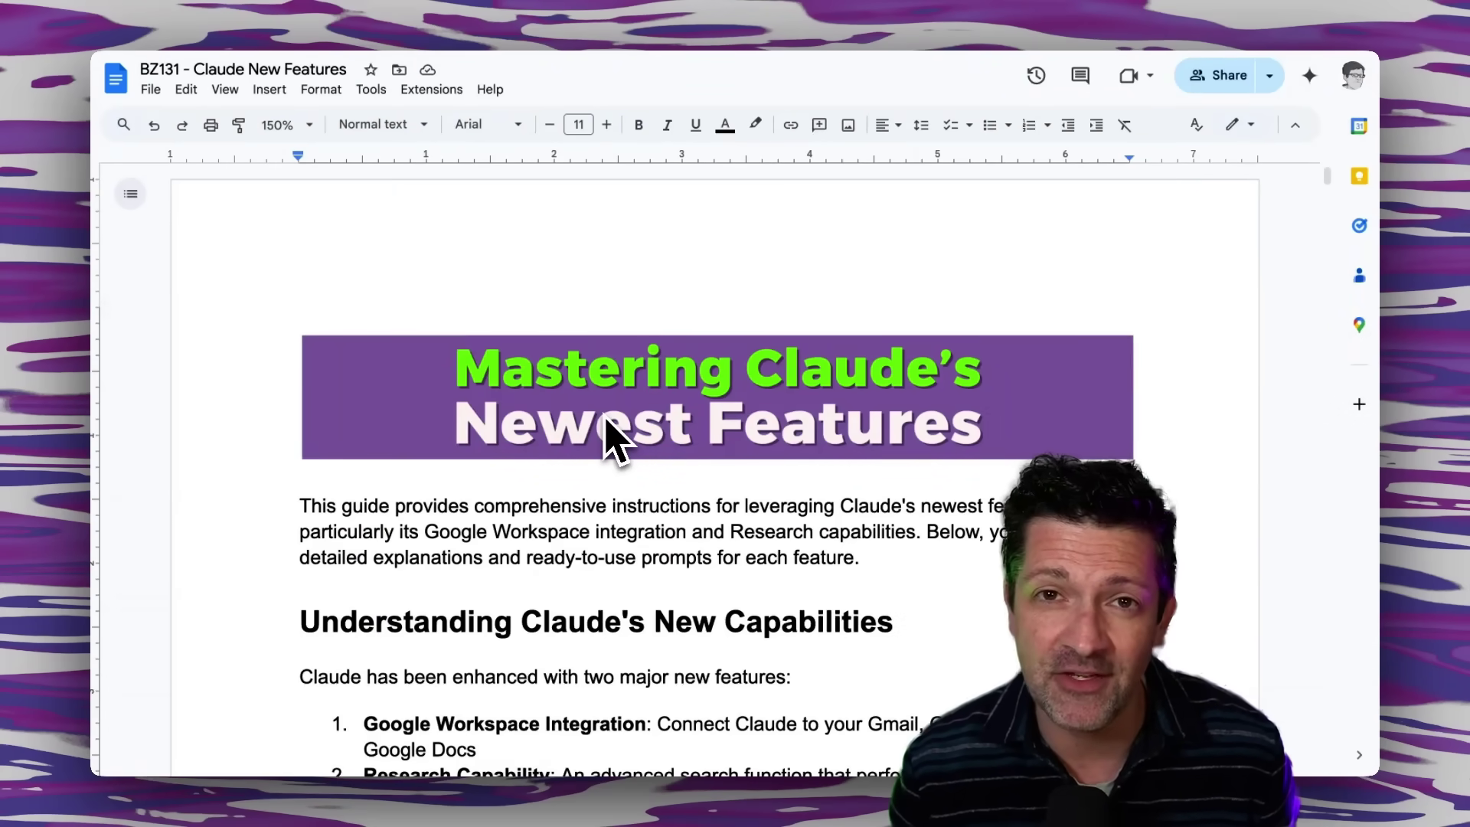
# Scroll the Claude New Features guide down to the Feature 2: Inbox Summaries example prompts.
pyautogui.scroll(-5, 605, 417)
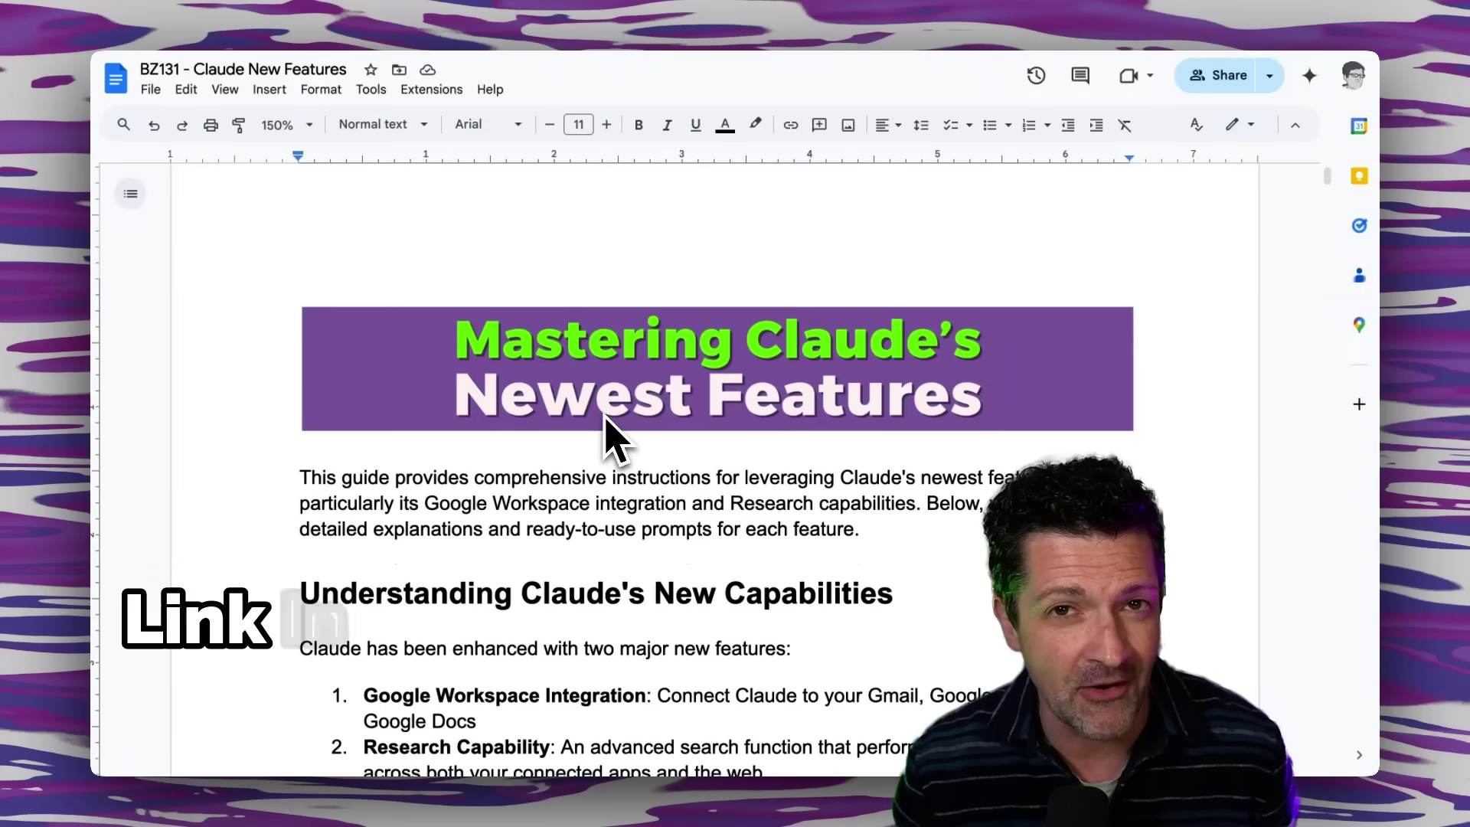
pyautogui.scroll(-10, 602, 413)
pyautogui.scroll(-9, 602, 413)
pyautogui.scroll(-1, 601, 413)
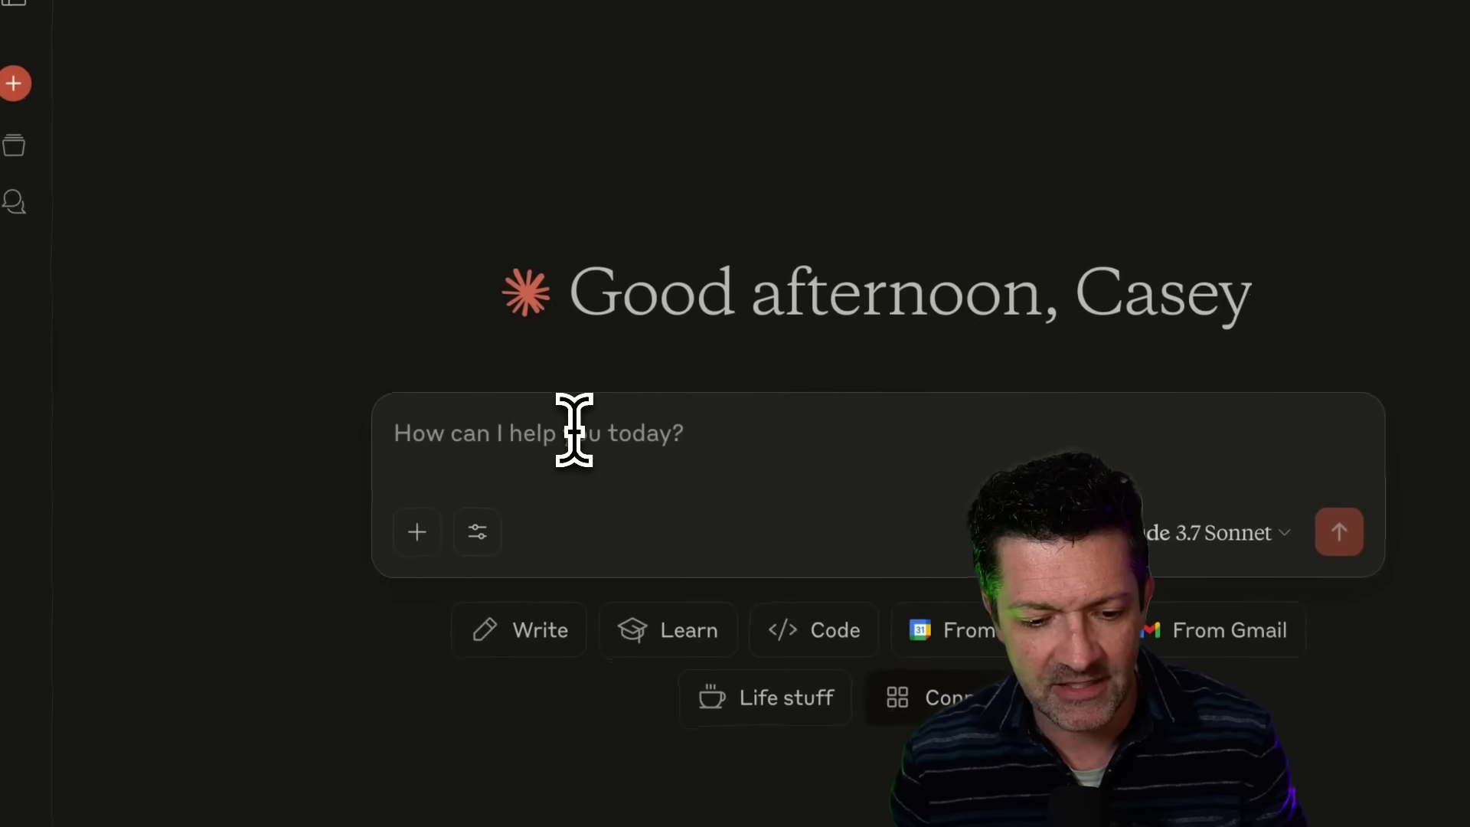
# Send the past-week notable AI updates prompt and read through Claude's resulting list.
pyautogui.write('"Can you look through my email for all of the notable AI updates and let me know what is mentioned more than once in the past week?"')
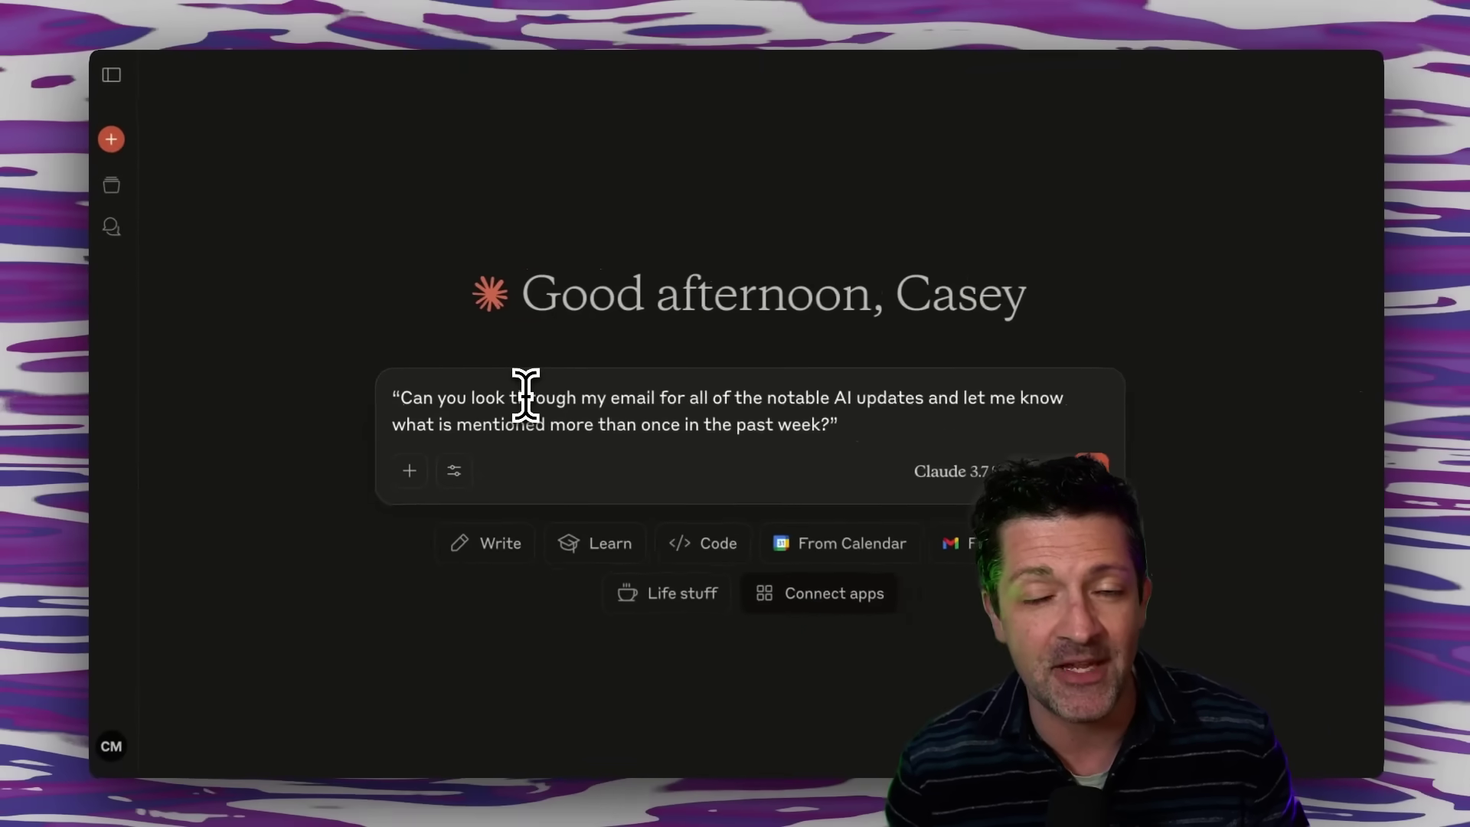
pyautogui.press('Return')
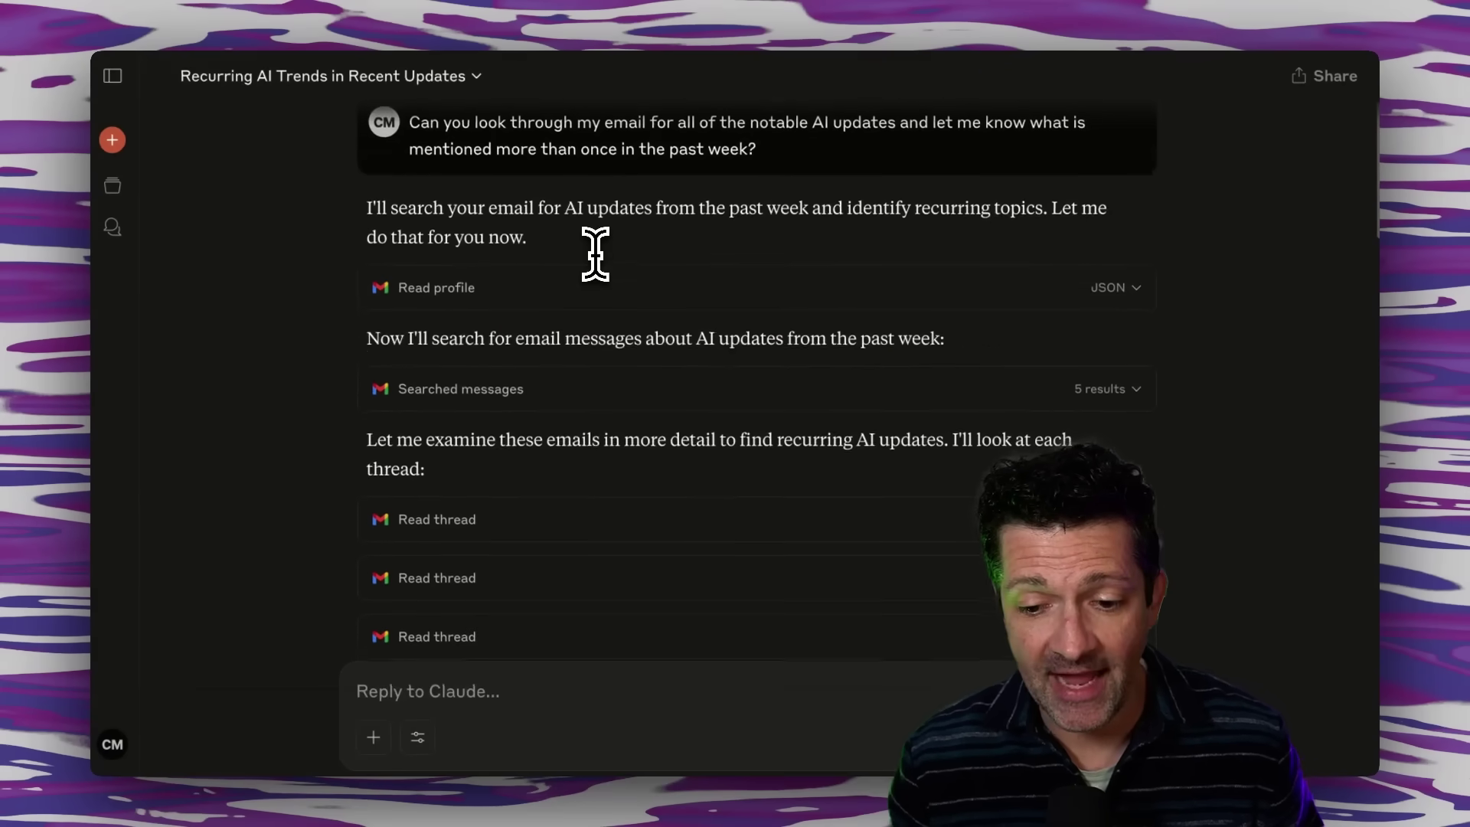
pyautogui.scroll(-3, 590, 246)
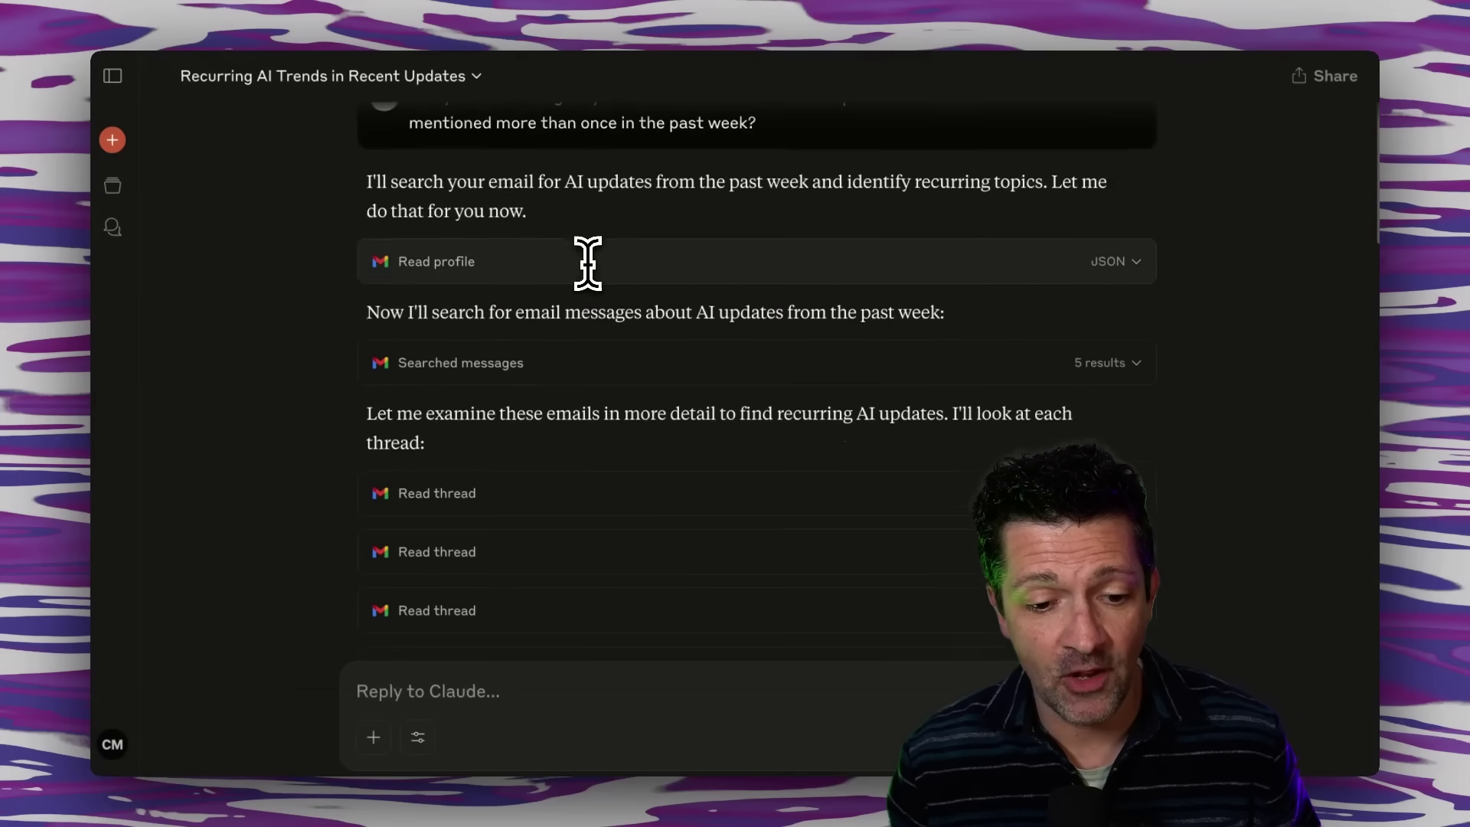
pyautogui.scroll(-2, 586, 264)
pyautogui.scroll(-5, 566, 376)
pyautogui.scroll(-5, 572, 405)
pyautogui.scroll(-3, 572, 406)
pyautogui.scroll(4, 572, 406)
pyautogui.scroll(-1, 571, 406)
pyautogui.scroll(-3, 572, 405)
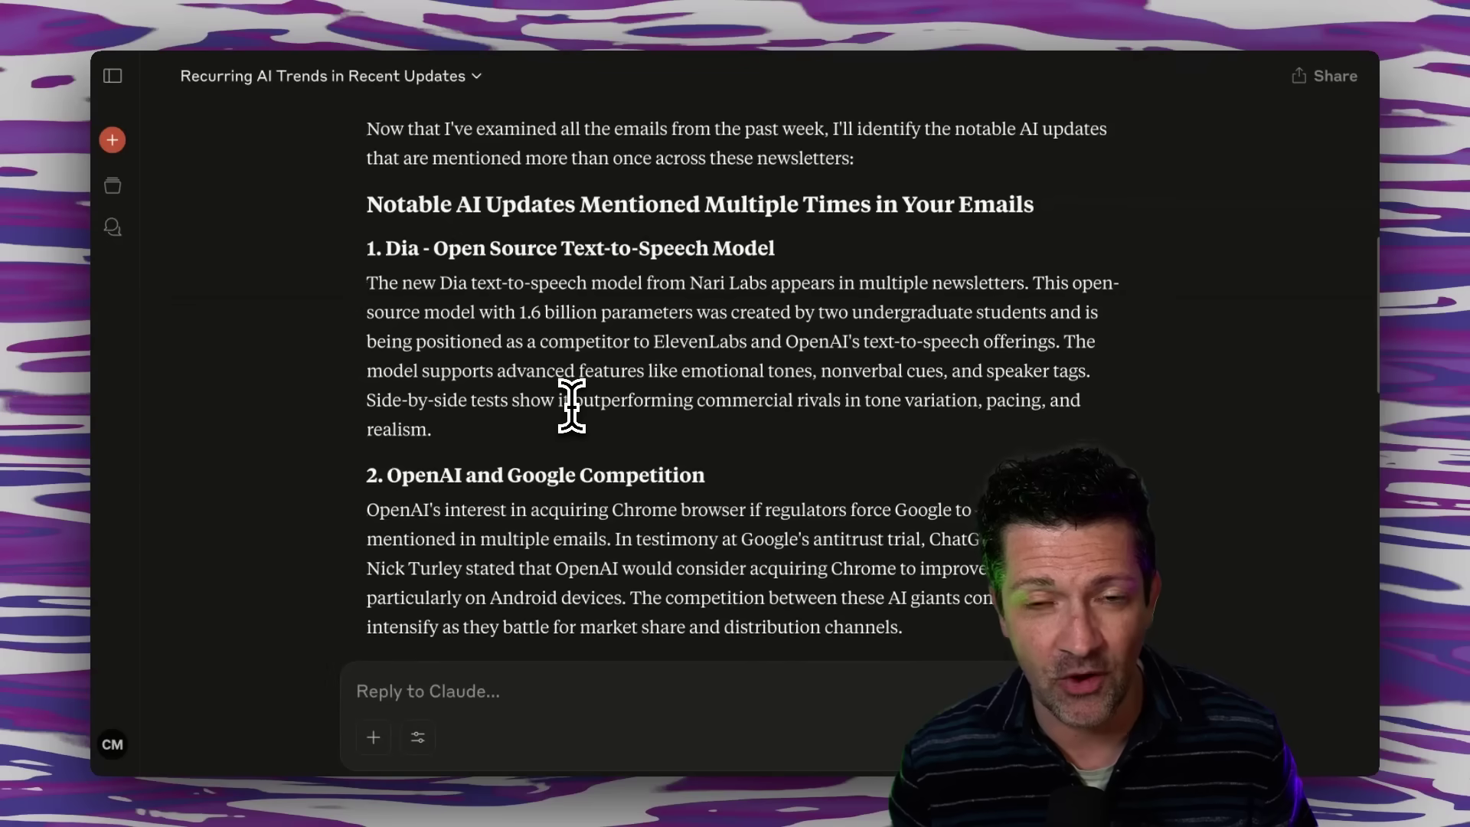
pyautogui.scroll(-4, 572, 405)
pyautogui.scroll(-2, 571, 405)
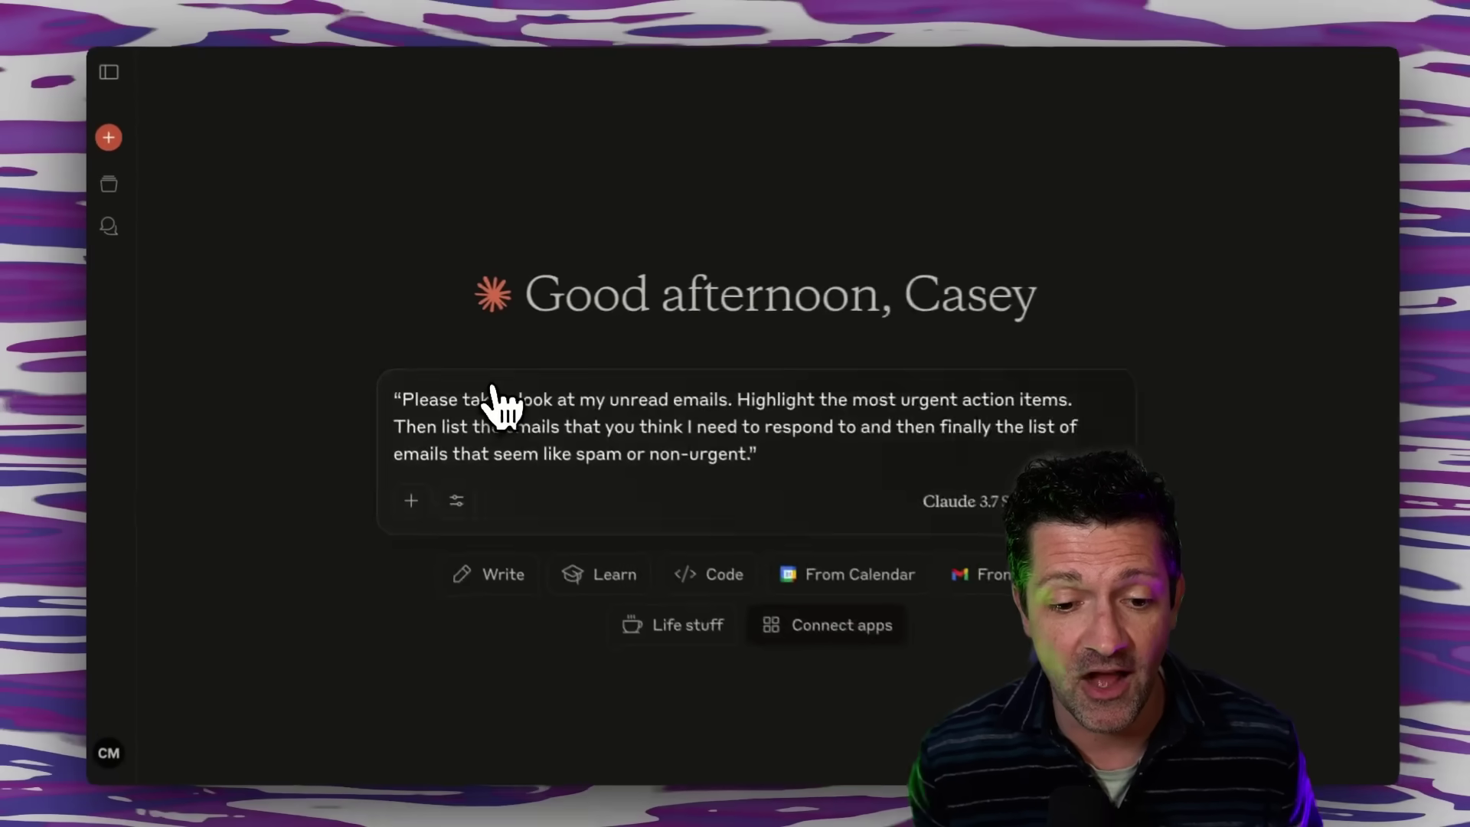
# Send the unread-emails triage prompt and highlight the urgent action item in the summary.
pyautogui.press('Return')
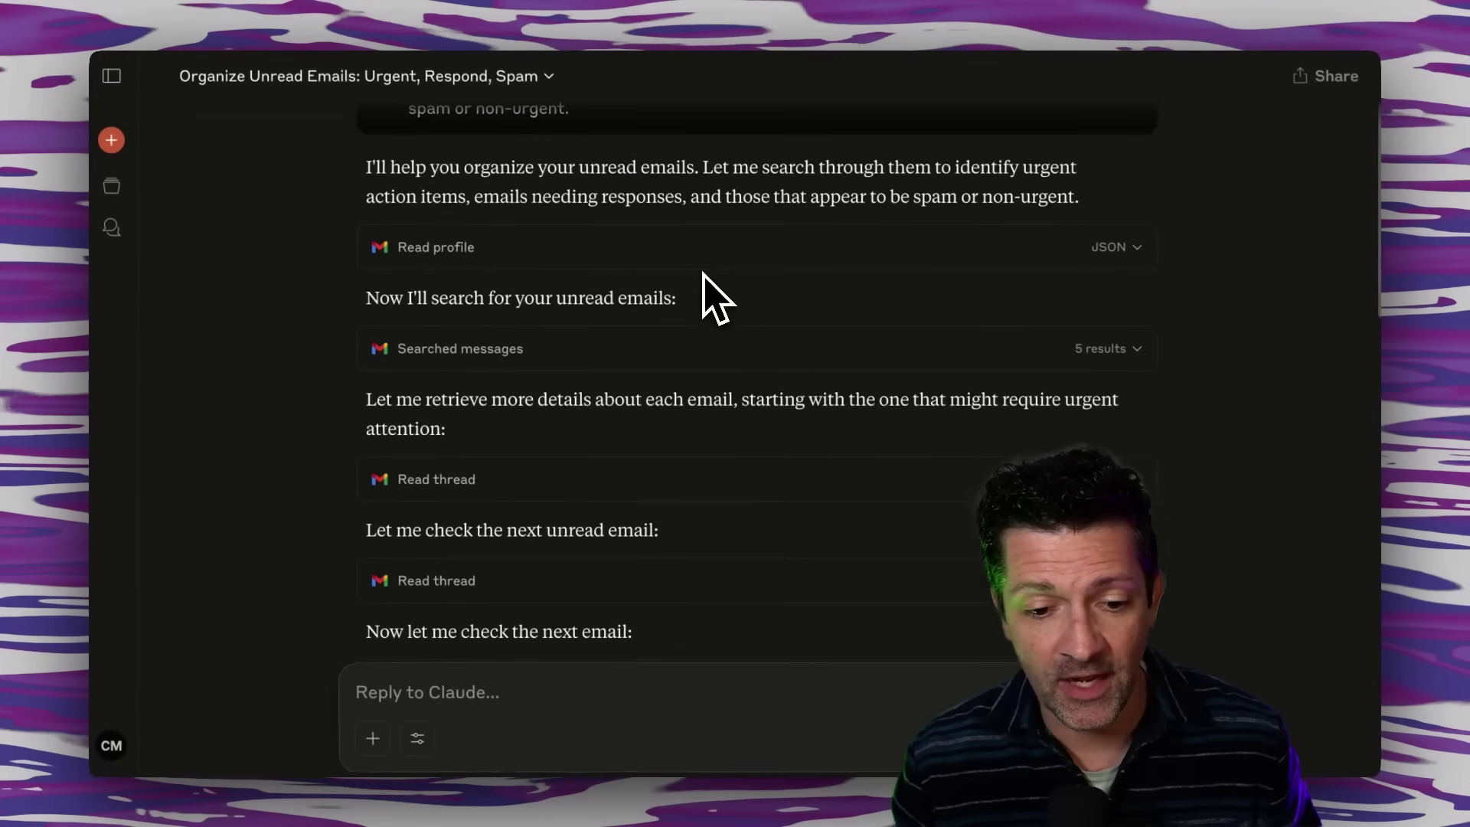
pyautogui.scroll(-5, 705, 295)
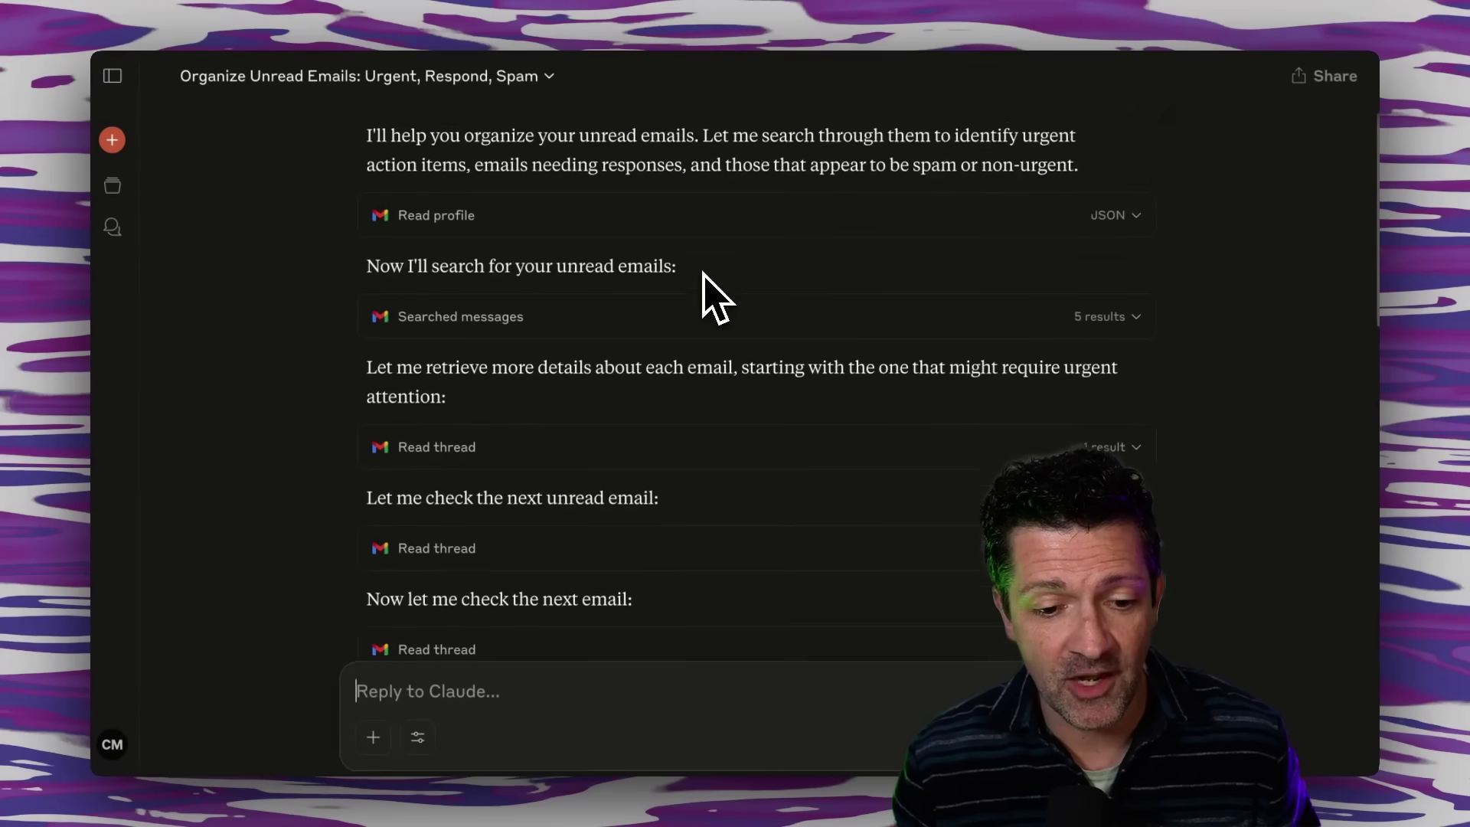
pyautogui.scroll(-5, 705, 295)
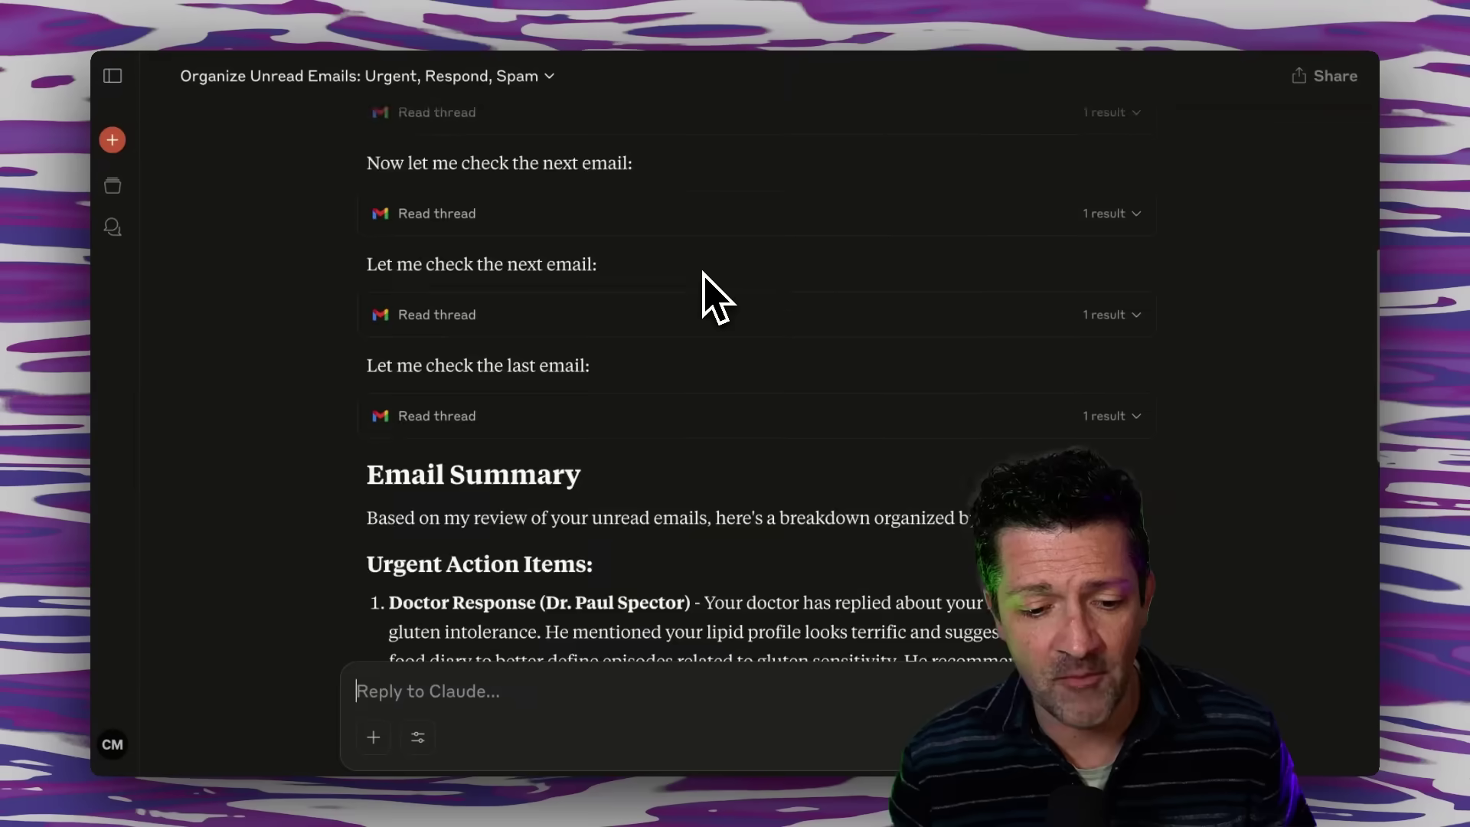
pyautogui.scroll(-3, 702, 272)
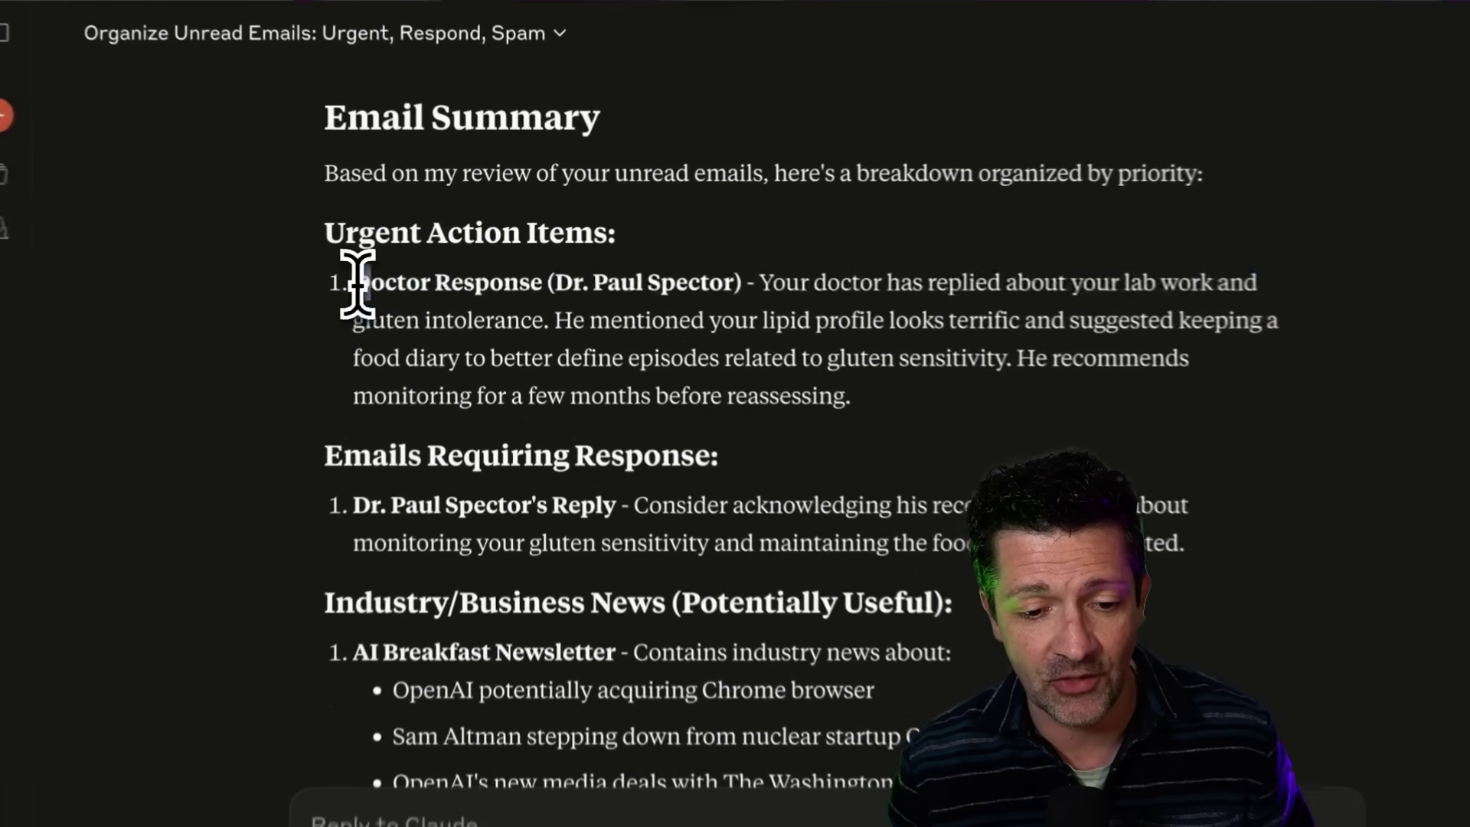
pyautogui.moveTo(389, 268); pyautogui.dragTo(808, 370)
pyautogui.click(914, 425)
# Highlight the email requiring a response and the AI Breakfast Newsletter news bullets.
pyautogui.scroll(-3, 911, 433)
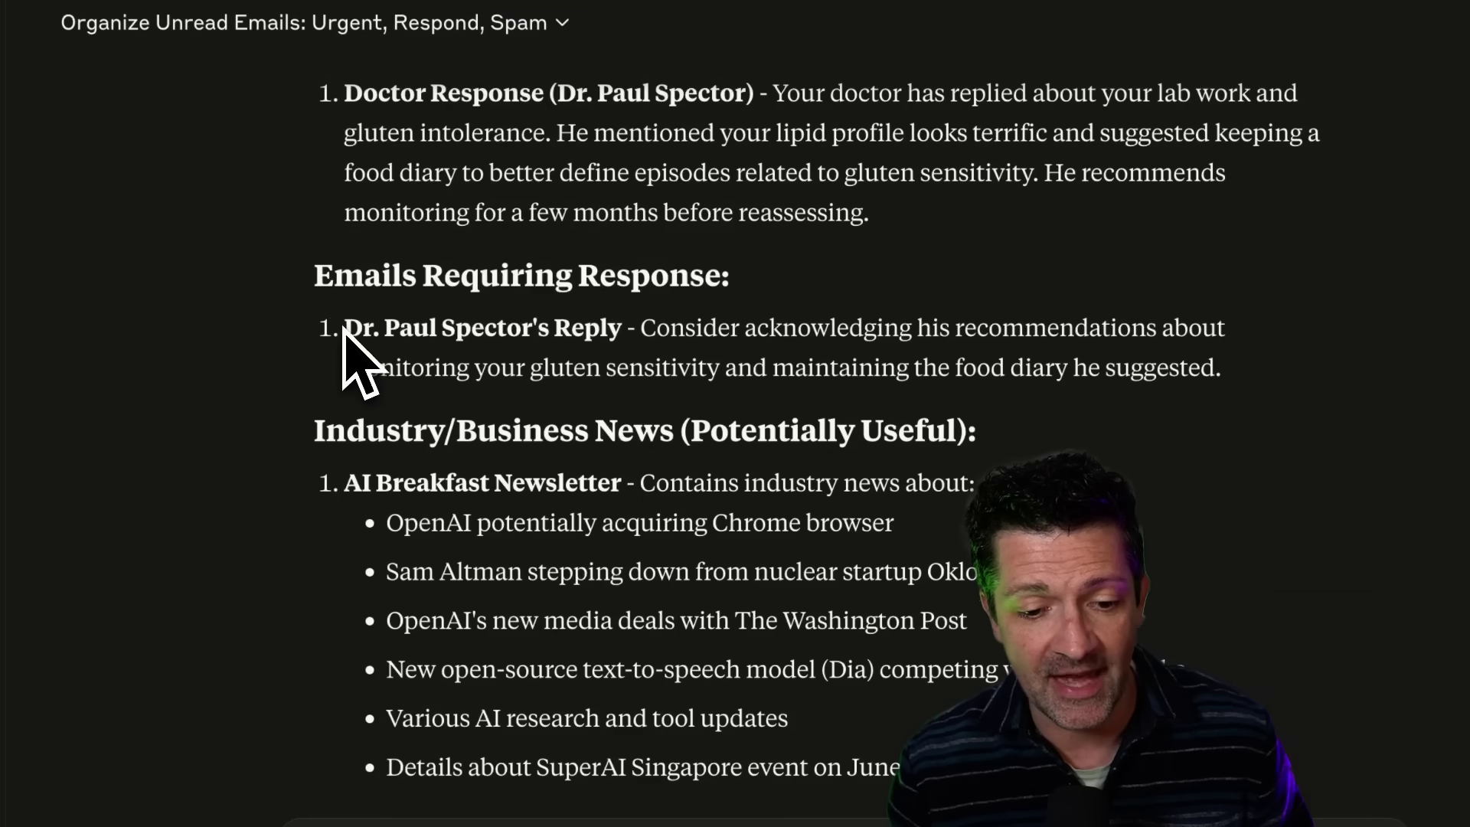
pyautogui.moveTo(345, 325); pyautogui.dragTo(1262, 375)
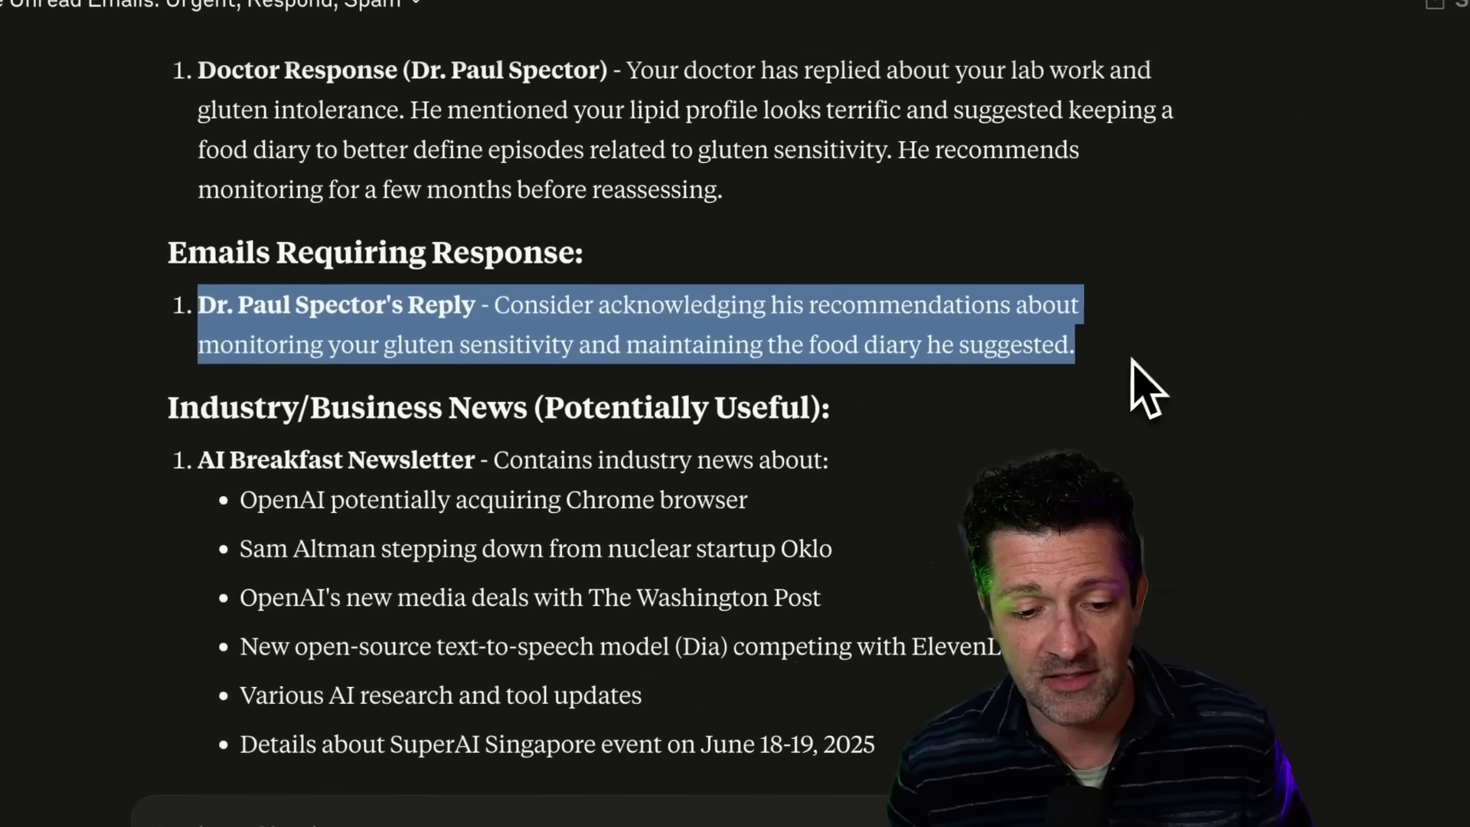
pyautogui.click(1145, 391)
pyautogui.scroll(-2, 1140, 417)
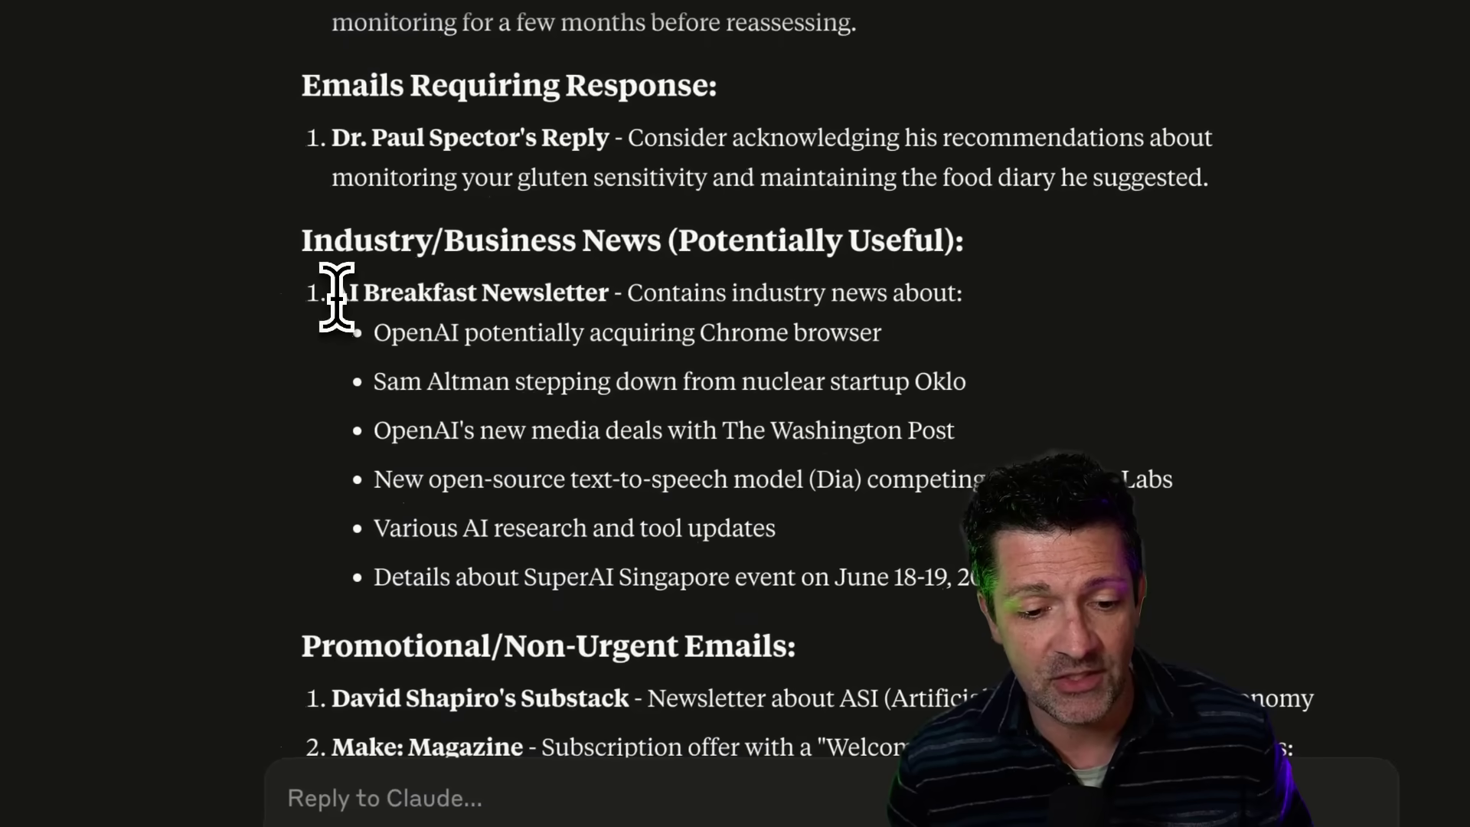
pyautogui.moveTo(337, 295); pyautogui.dragTo(494, 380)
pyautogui.moveTo(903, 570); pyautogui.dragTo(962, 558)
# Highlight the list of promotional and non-urgent emails in the summary.
pyautogui.scroll(-5, 949, 581)
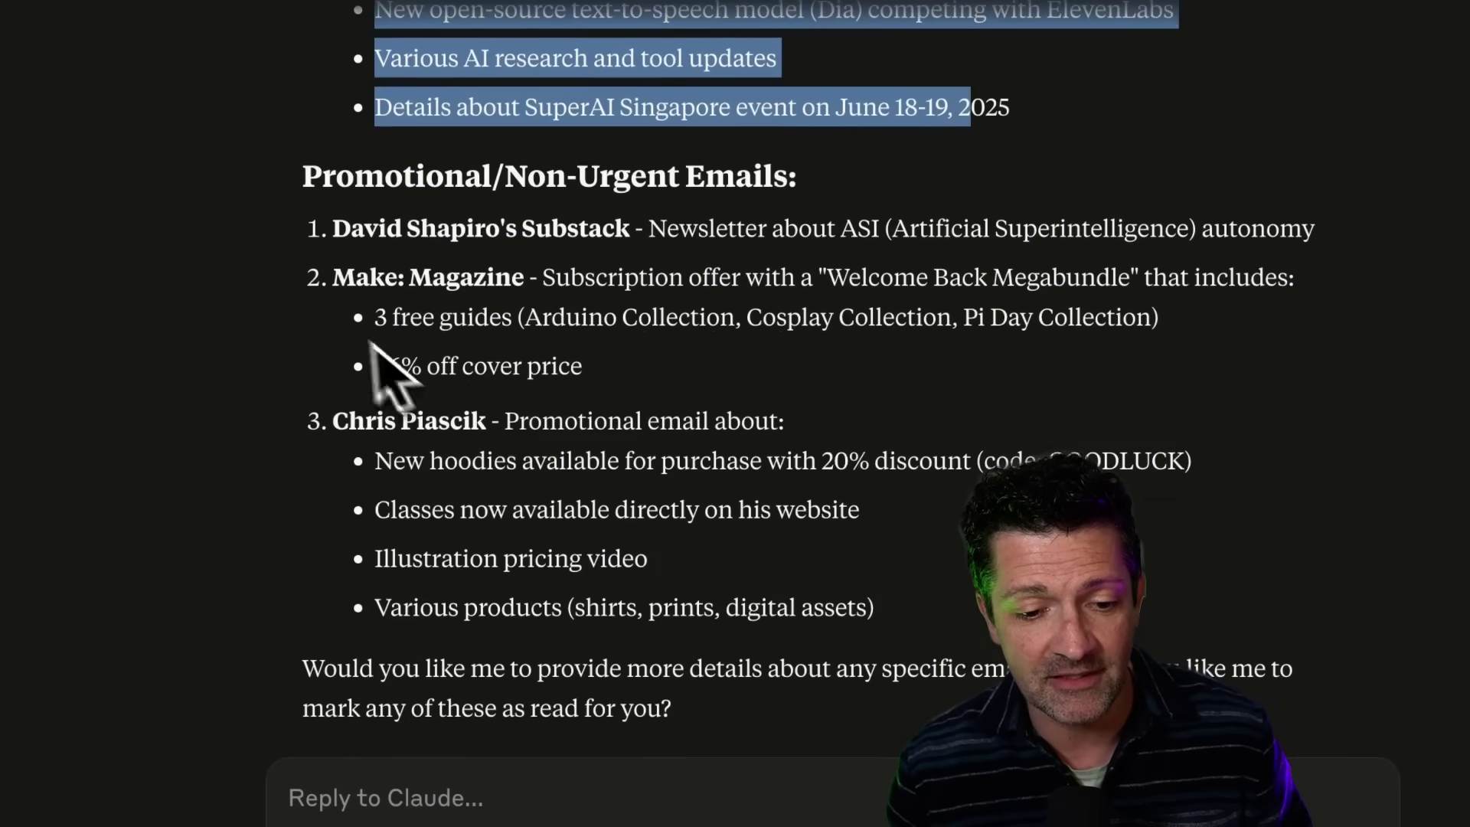
pyautogui.moveTo(300, 190); pyautogui.dragTo(639, 459)
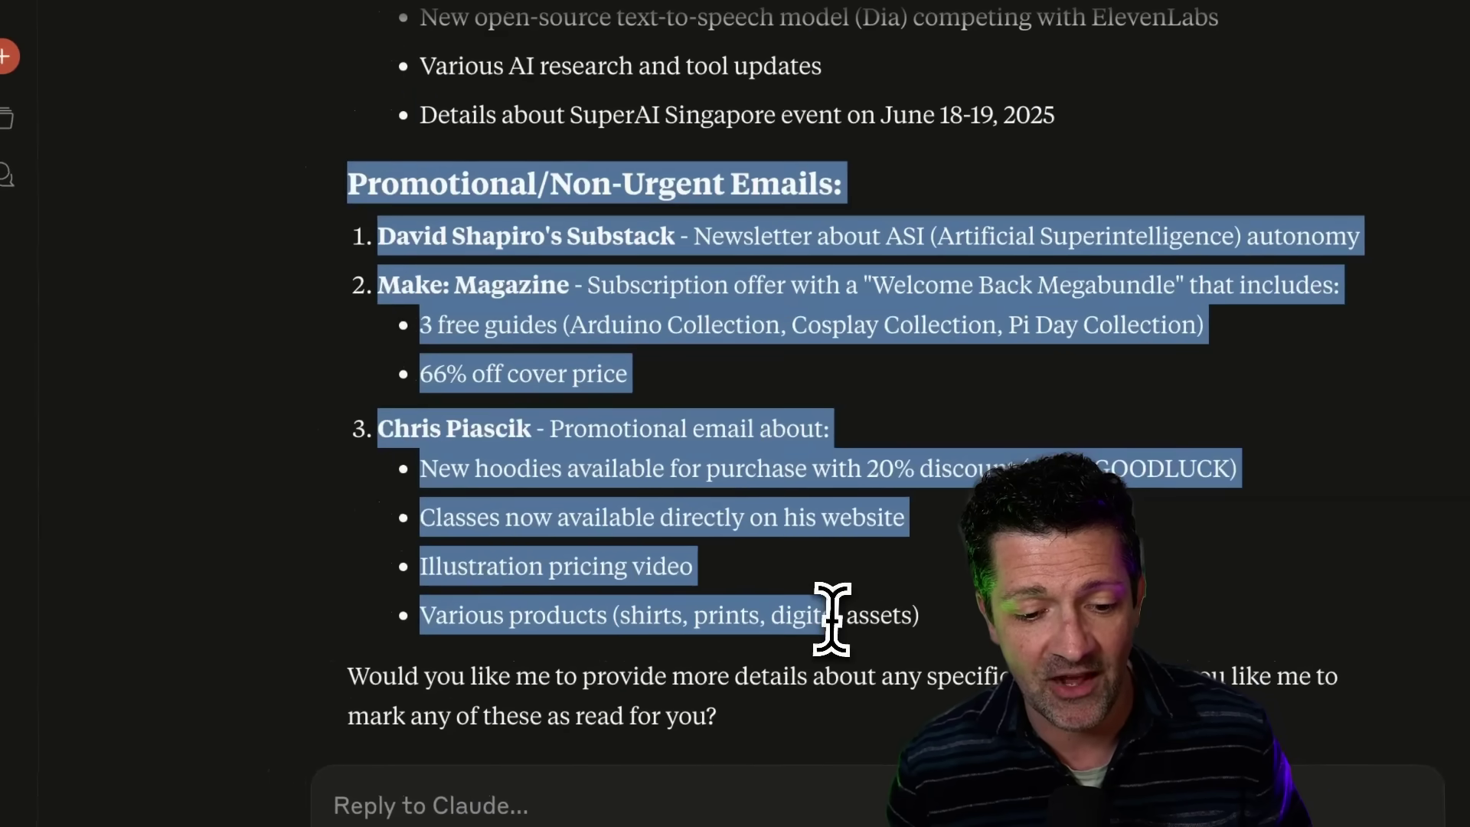
pyautogui.scroll(-1, 830, 618)
pyautogui.scroll(10, 830, 618)
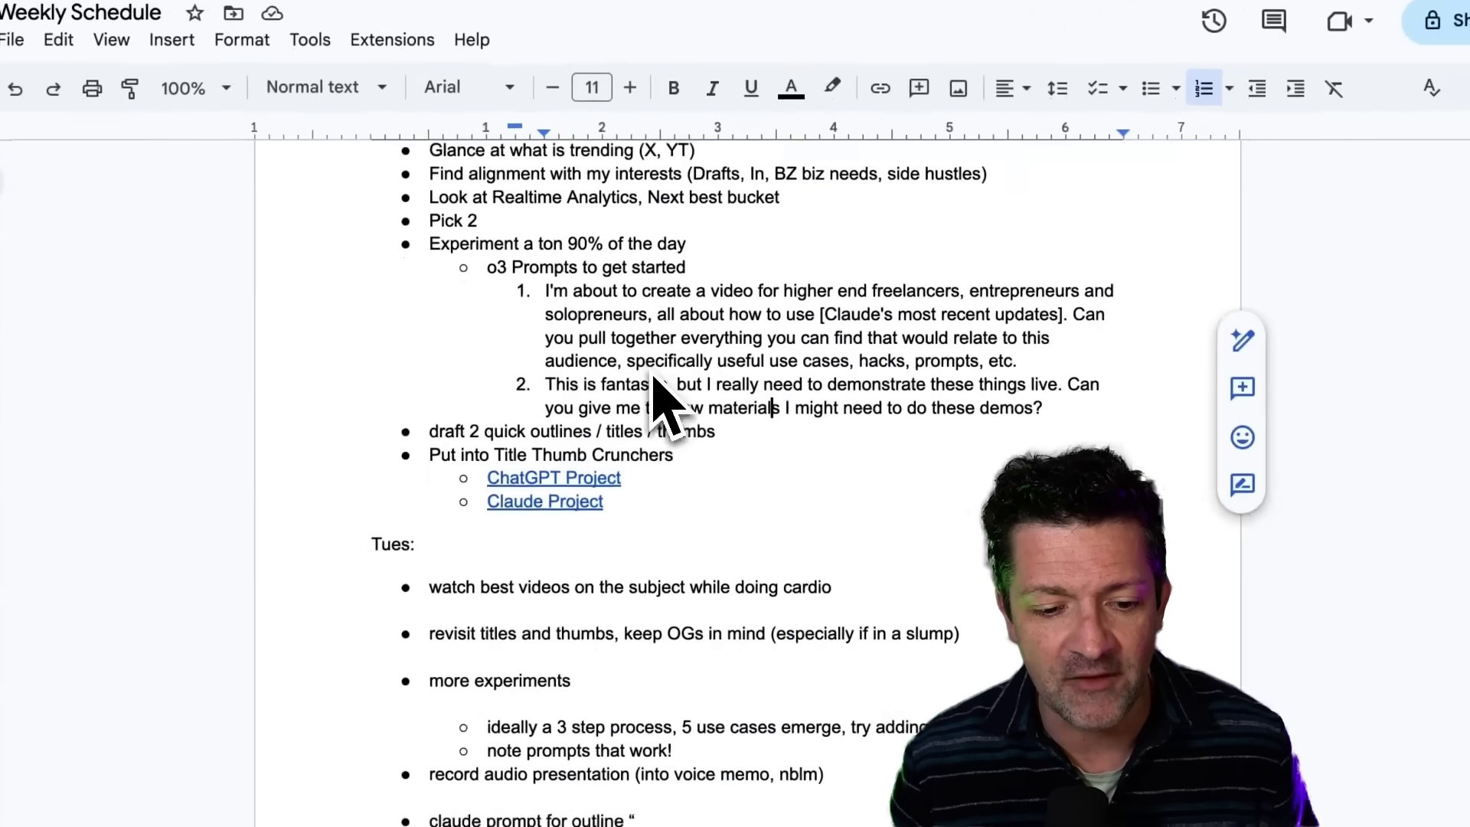
# Look over the Weekly Schedule doc, then select the Feature 1: Daily Rundown example prompt.
pyautogui.scroll(-10, 657, 392)
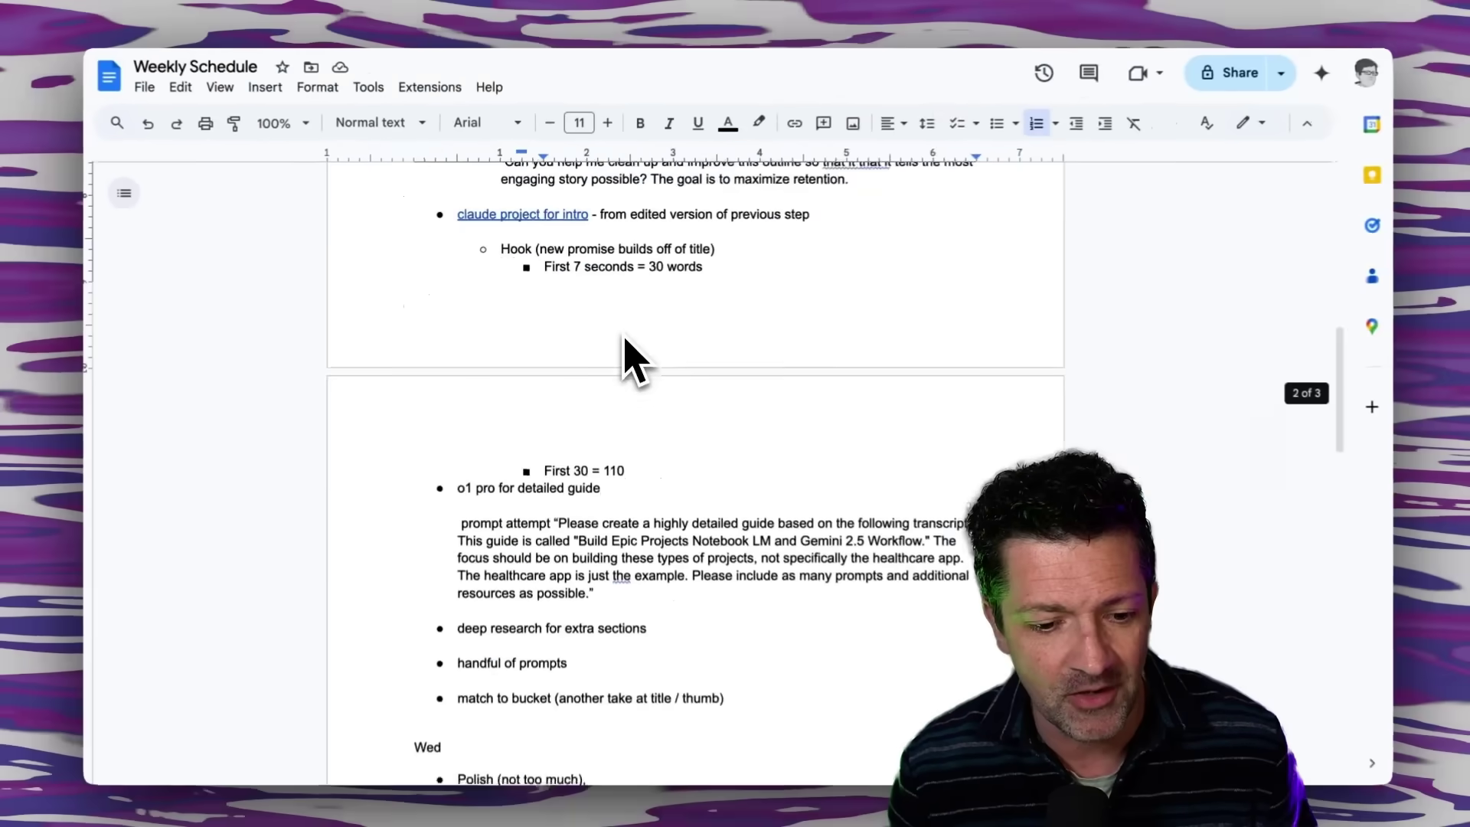
pyautogui.scroll(-15, 635, 360)
pyautogui.scroll(20, 623, 354)
pyautogui.scroll(8, 624, 338)
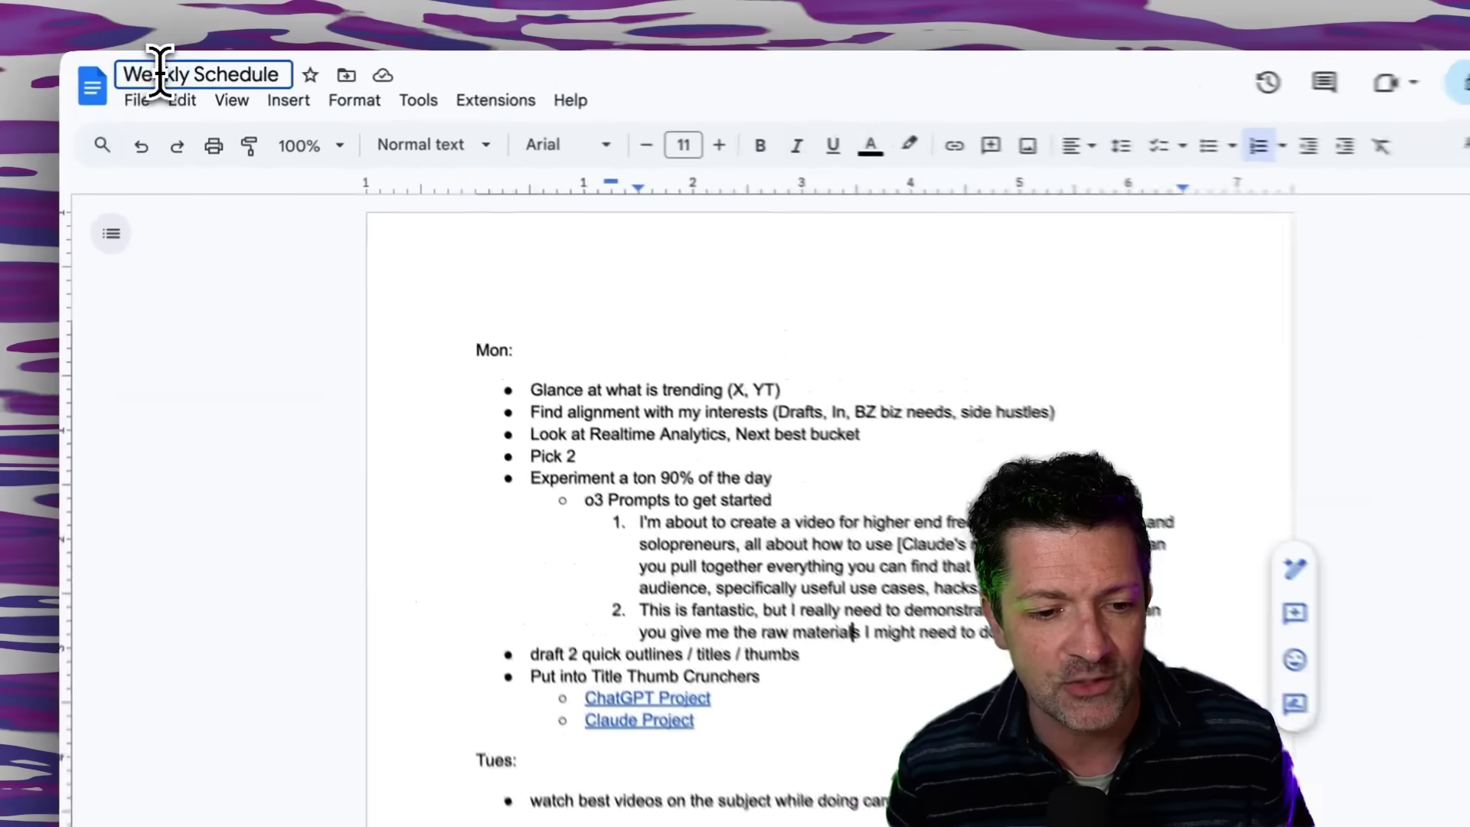
pyautogui.click(183, 68)
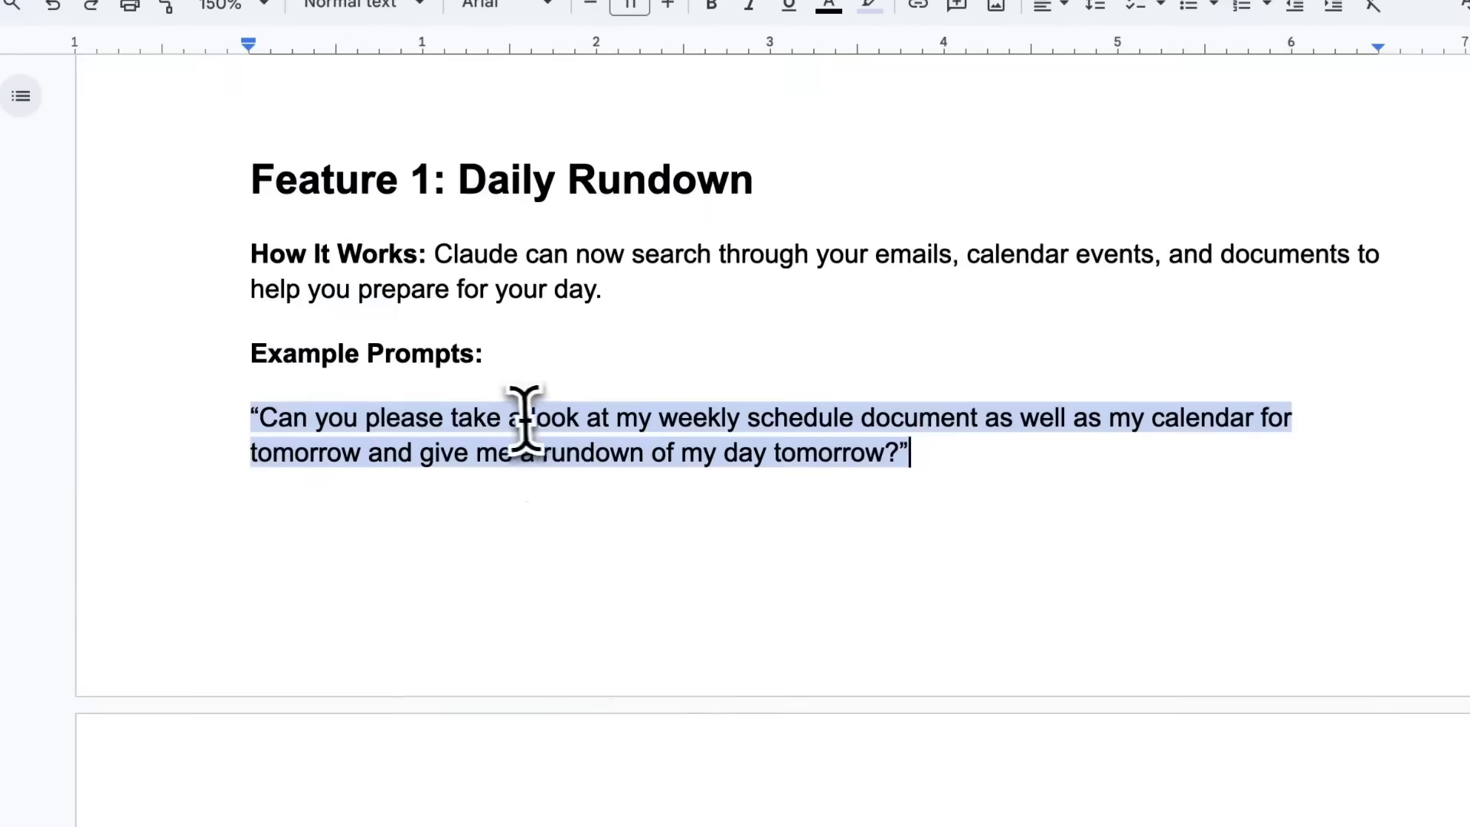
pyautogui.moveTo(214, 417); pyautogui.dragTo(359, 451)
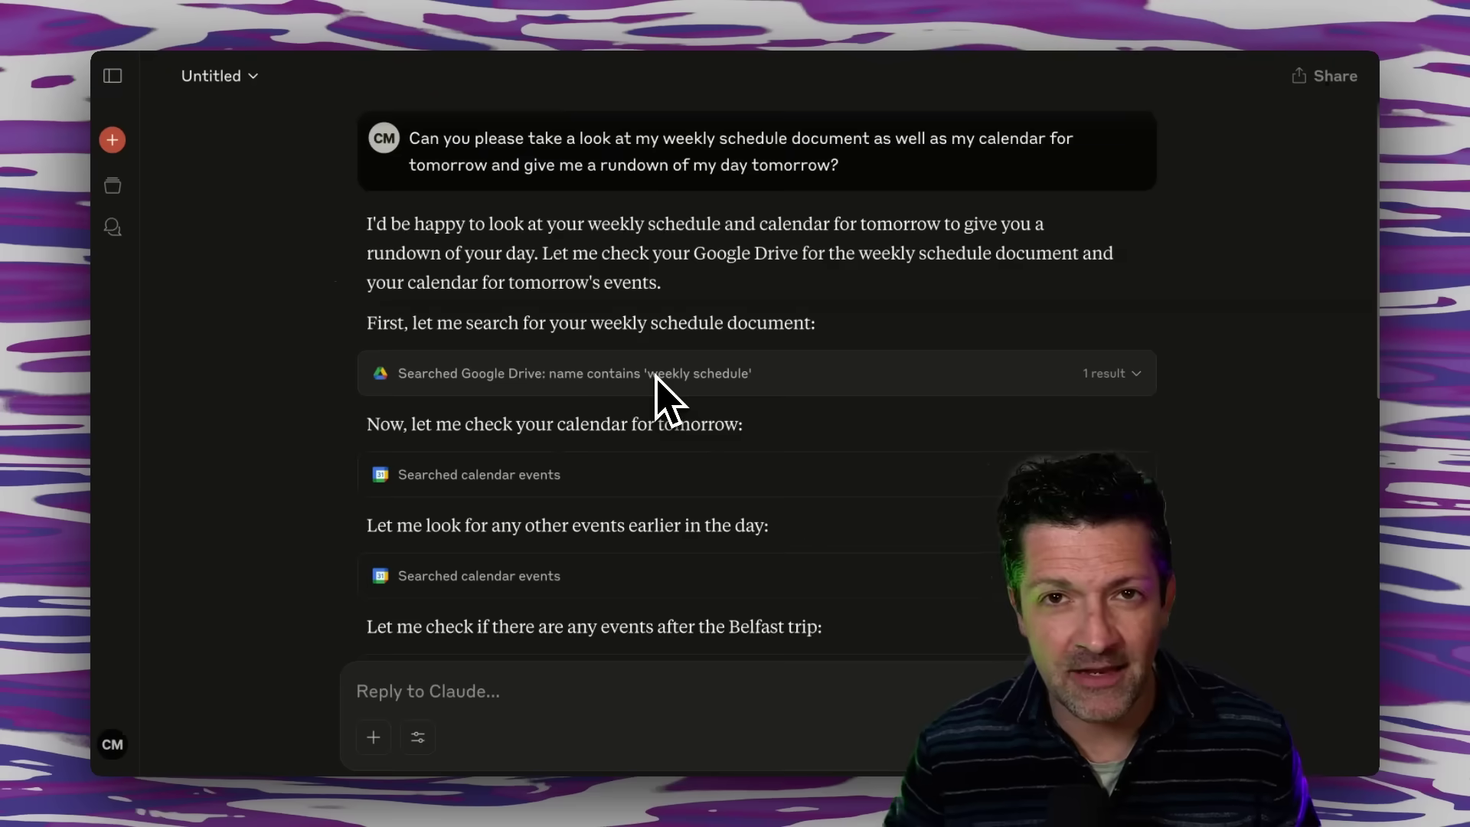
pyautogui.scroll(-2, 654, 377)
pyautogui.scroll(-1, 654, 377)
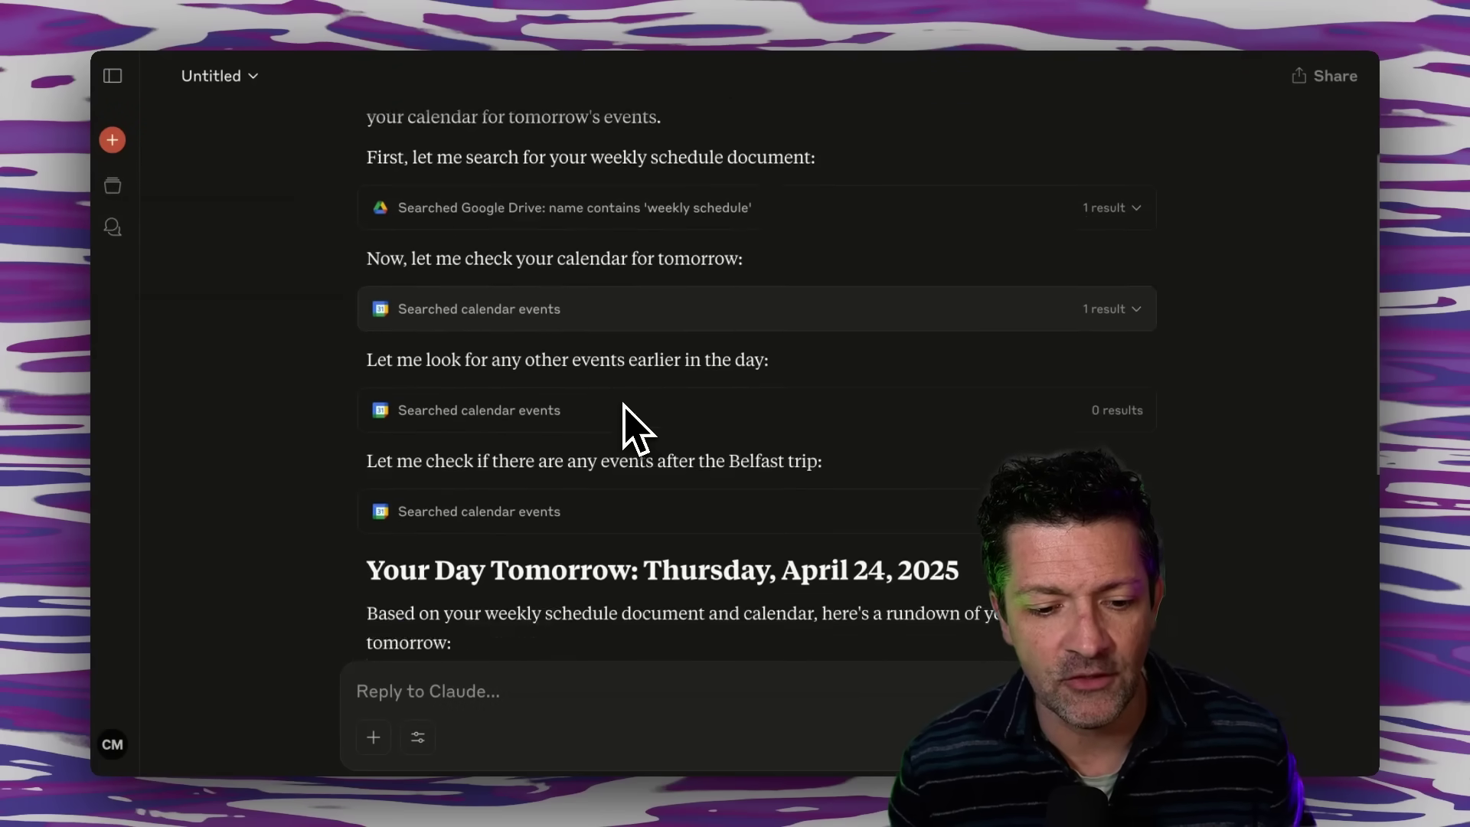
pyautogui.scroll(-5, 624, 417)
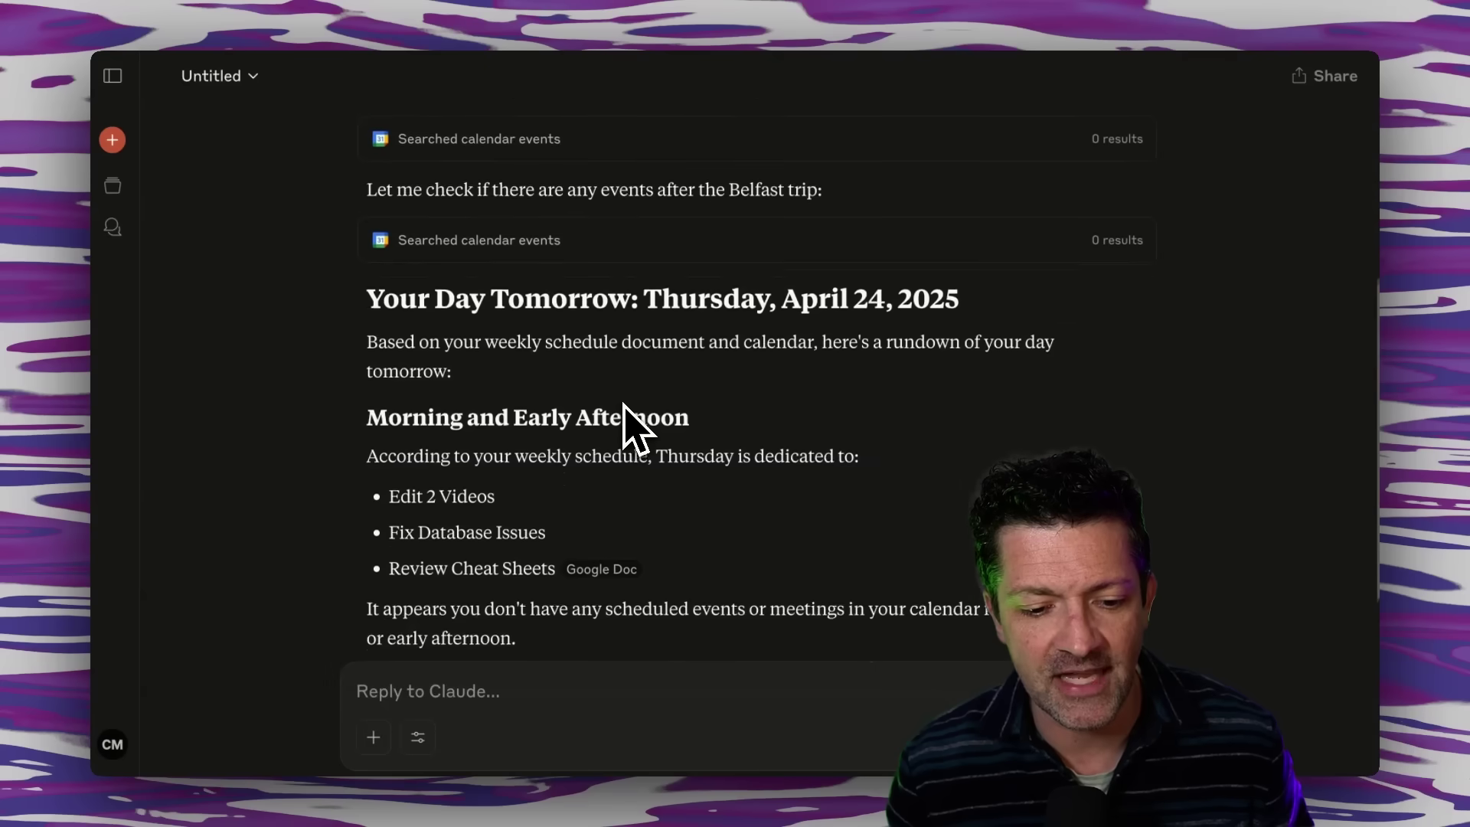
pyautogui.scroll(-4, 623, 417)
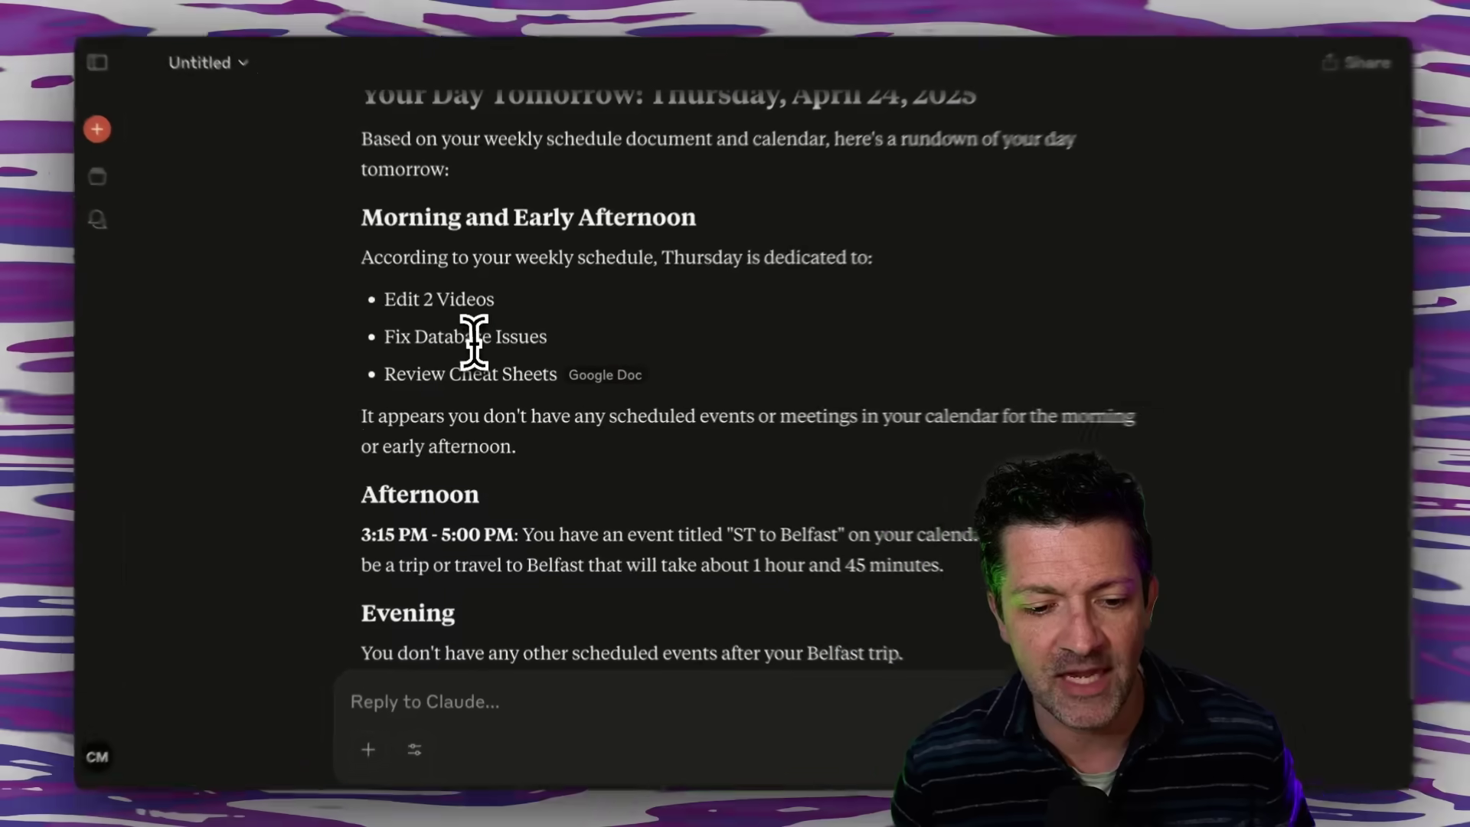
pyautogui.doubleClick(473, 338)
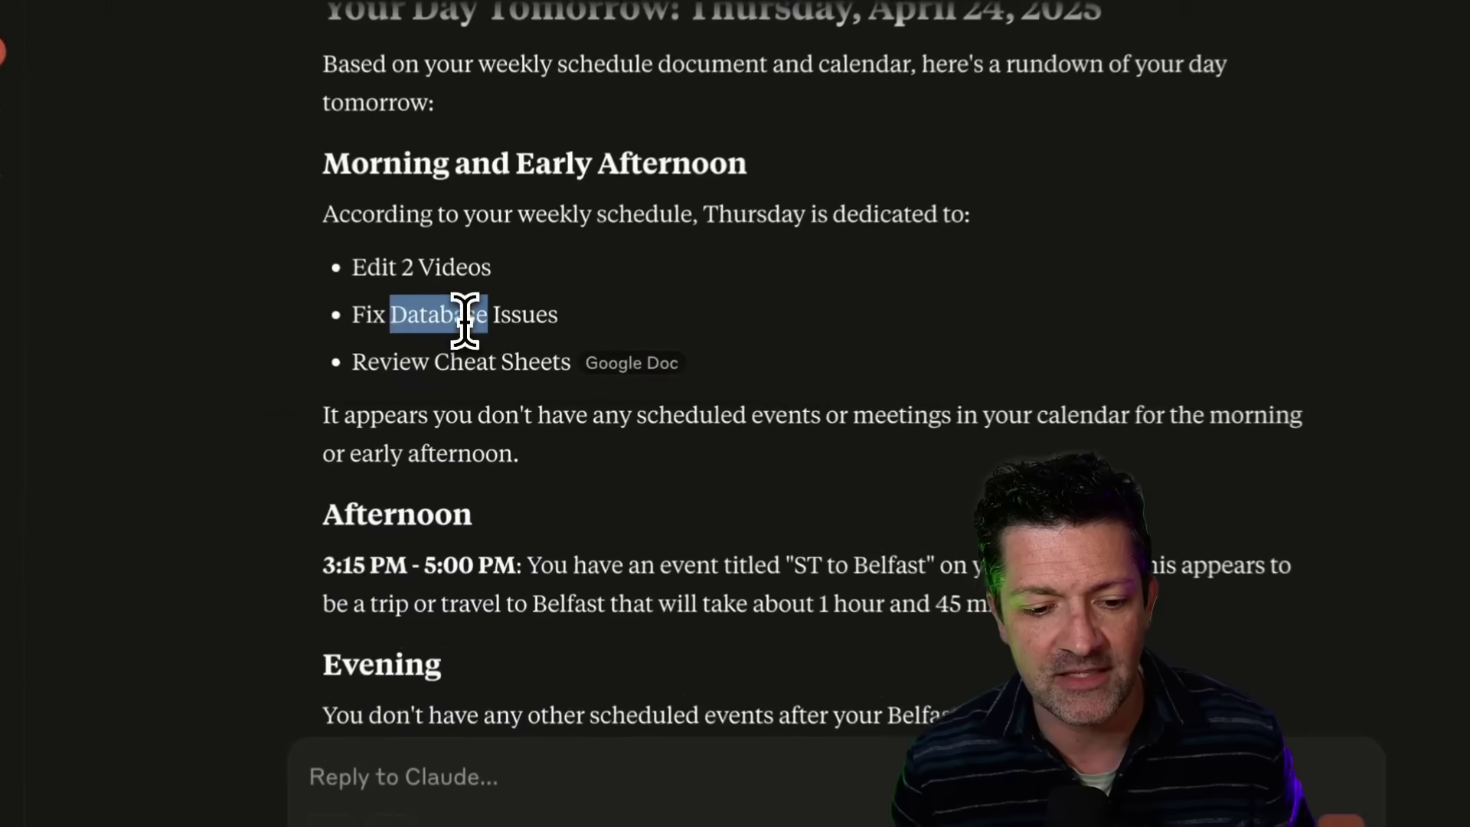
pyautogui.tripleClick(470, 374)
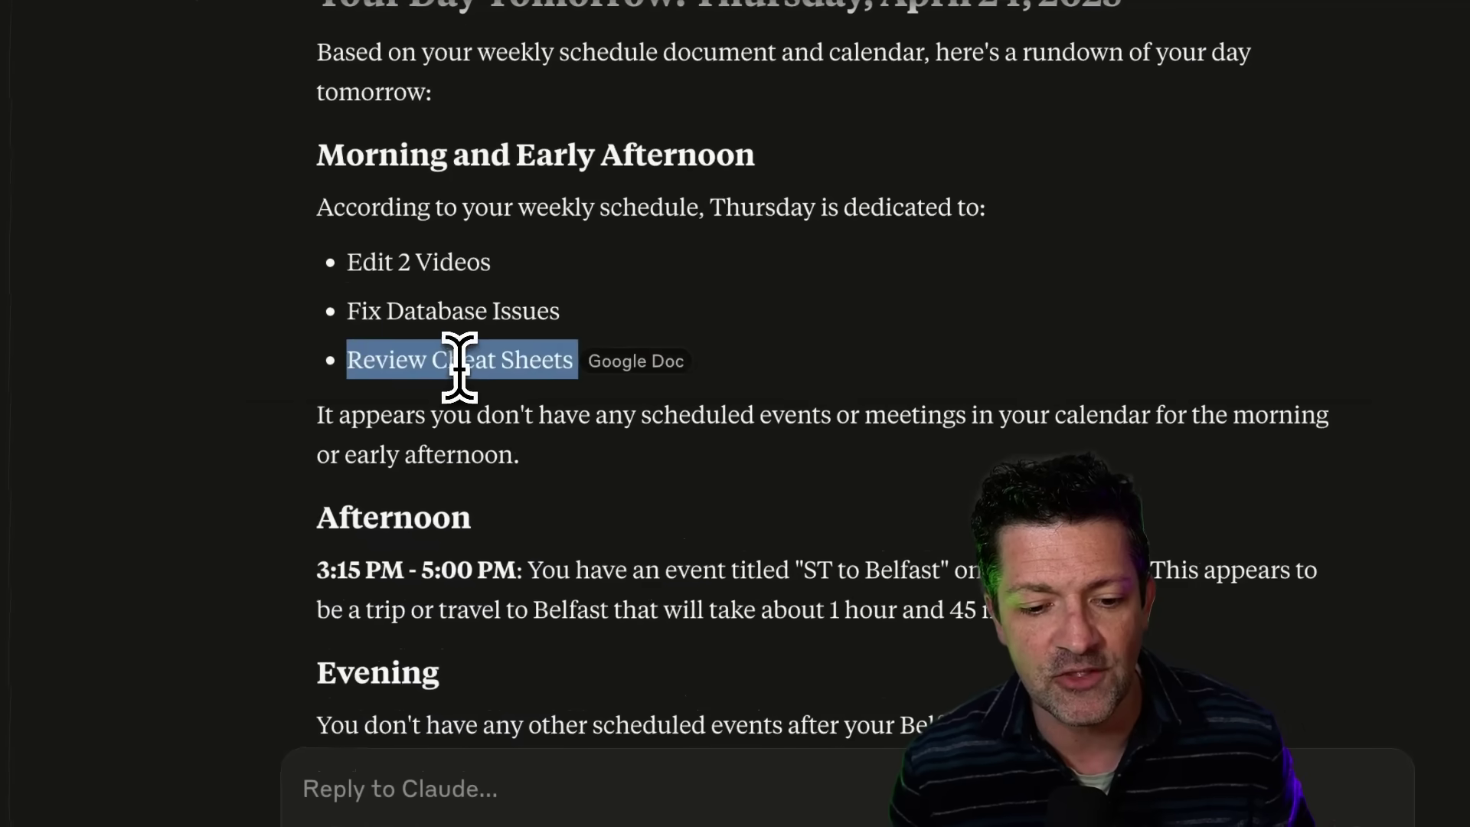
pyautogui.click(564, 498)
pyautogui.moveTo(650, 383)
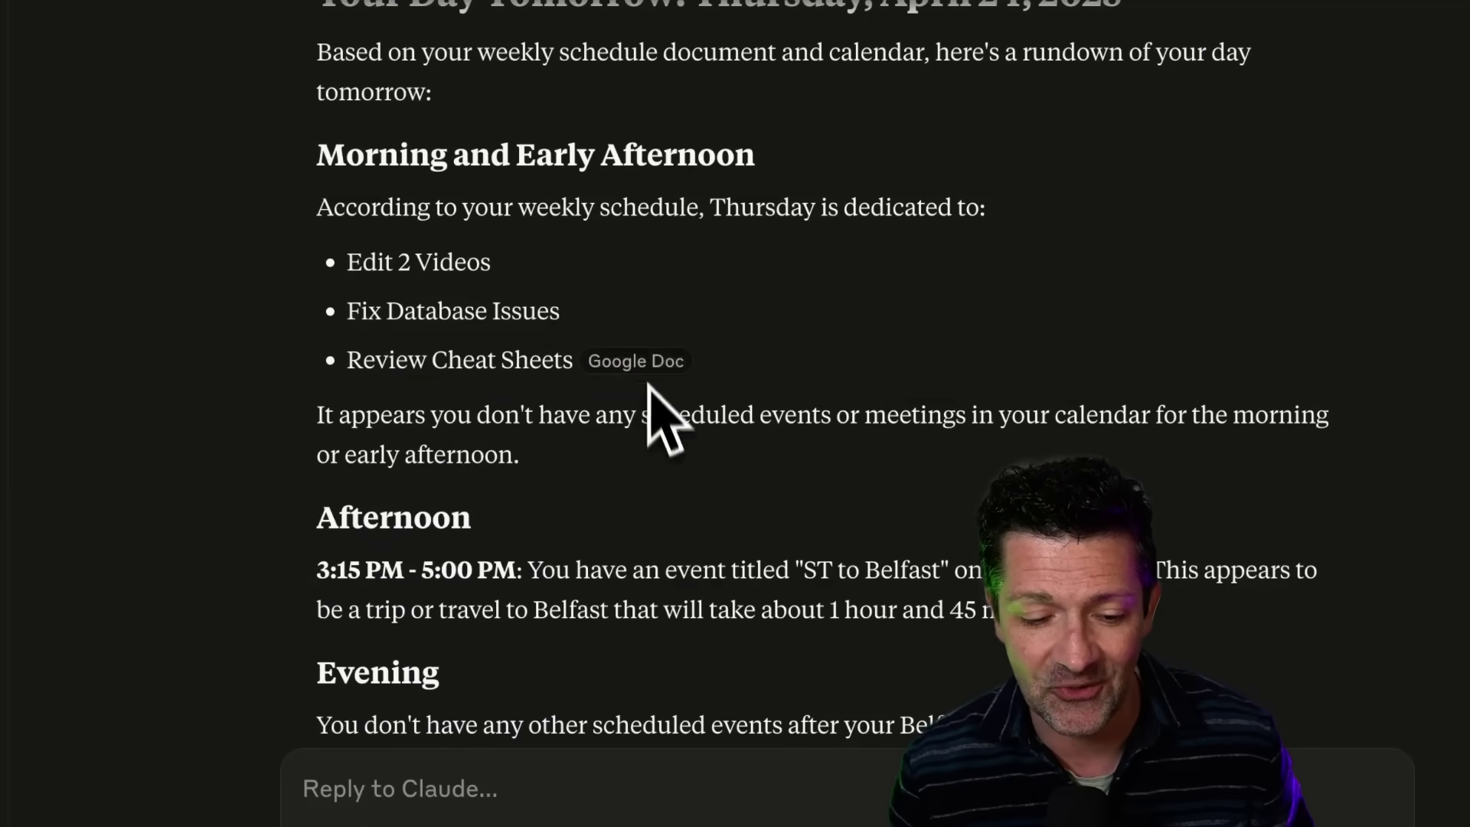
pyautogui.scroll(-2, 656, 542)
pyautogui.scroll(-2, 657, 518)
pyautogui.moveTo(320, 322); pyautogui.dragTo(1054, 400)
pyautogui.click(1140, 417)
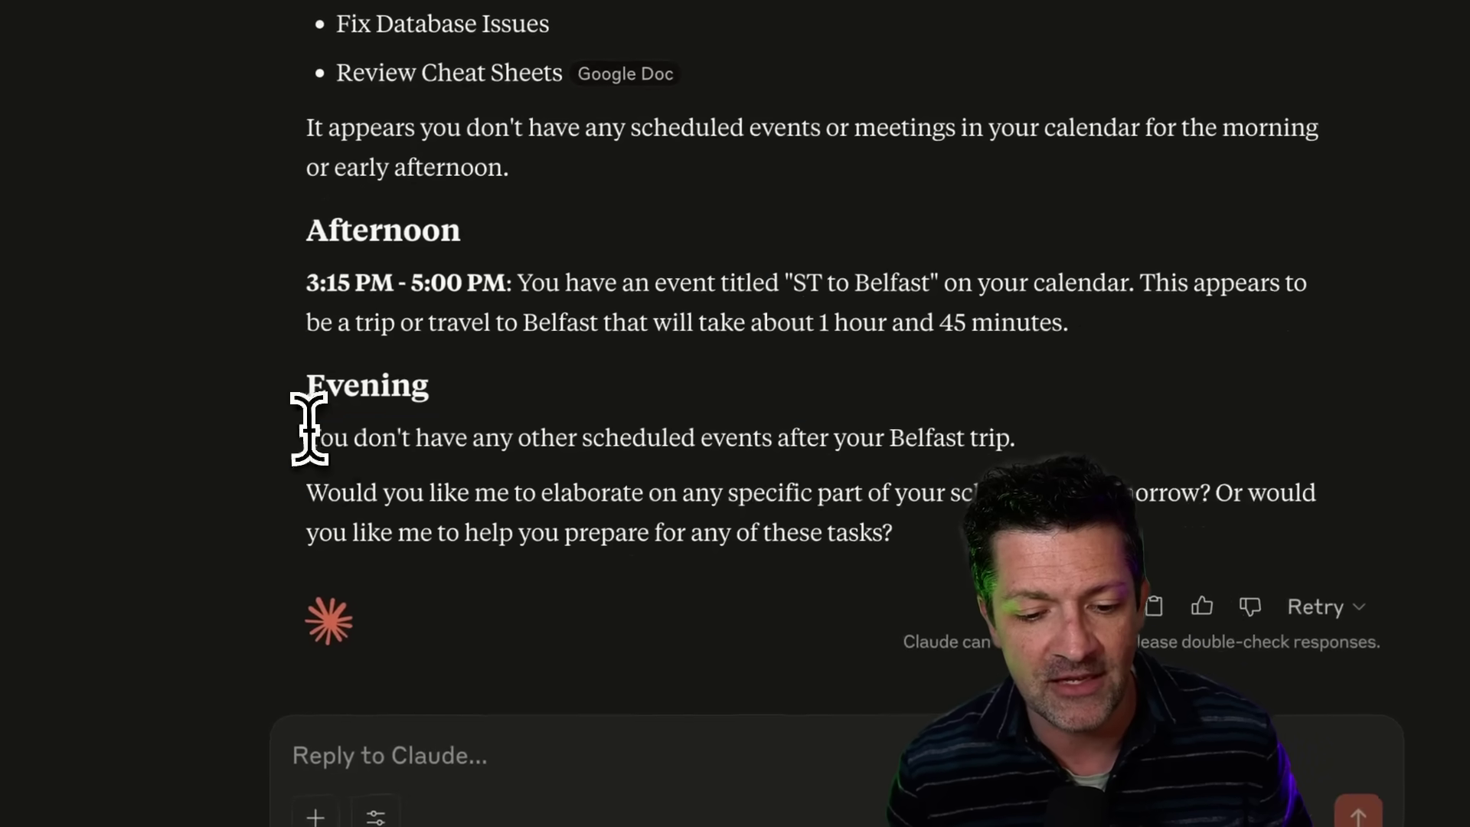
pyautogui.moveTo(261, 453); pyautogui.dragTo(926, 585)
pyautogui.click(916, 557)
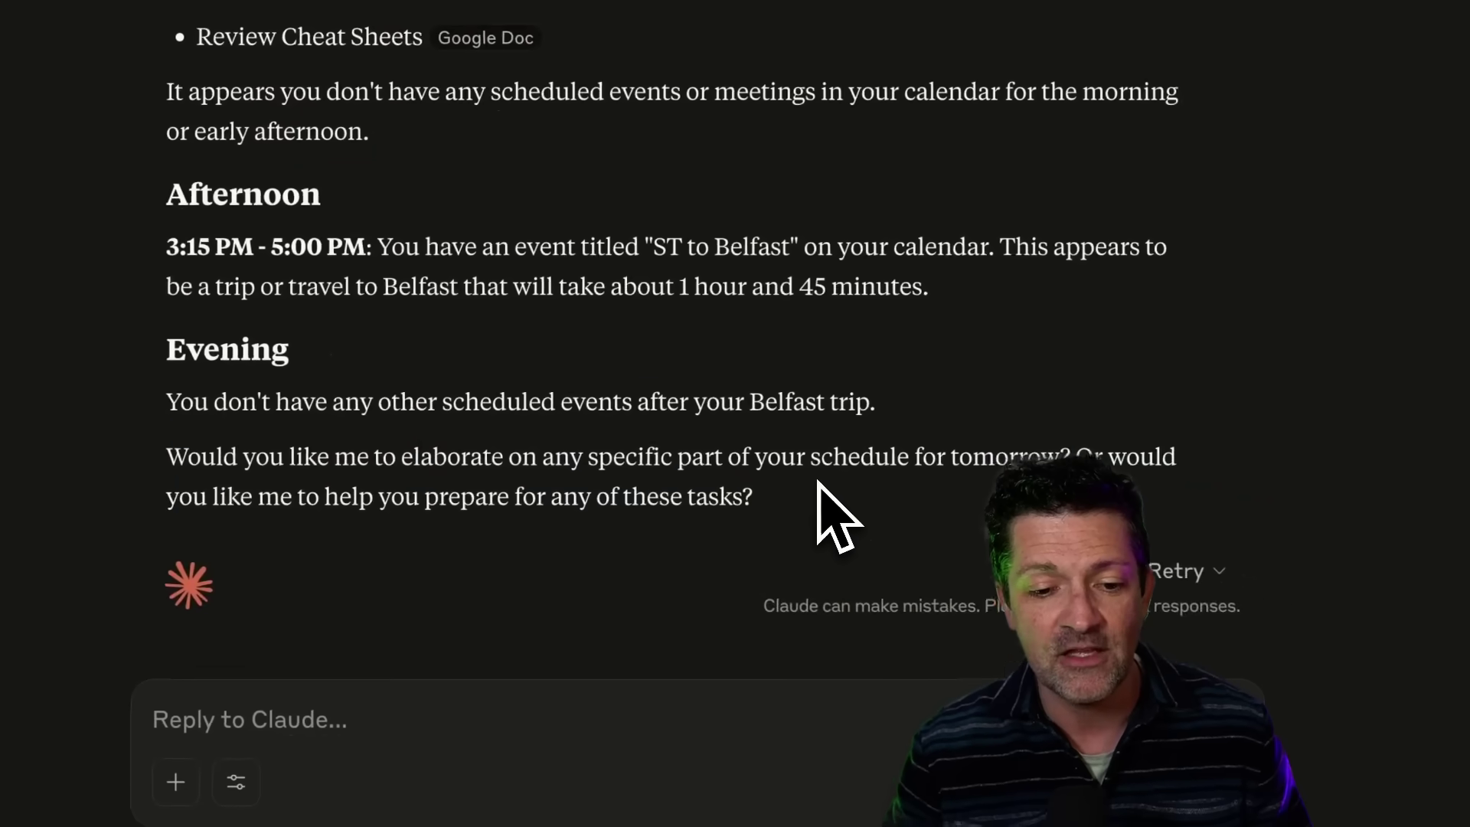
pyautogui.scroll(6, 820, 501)
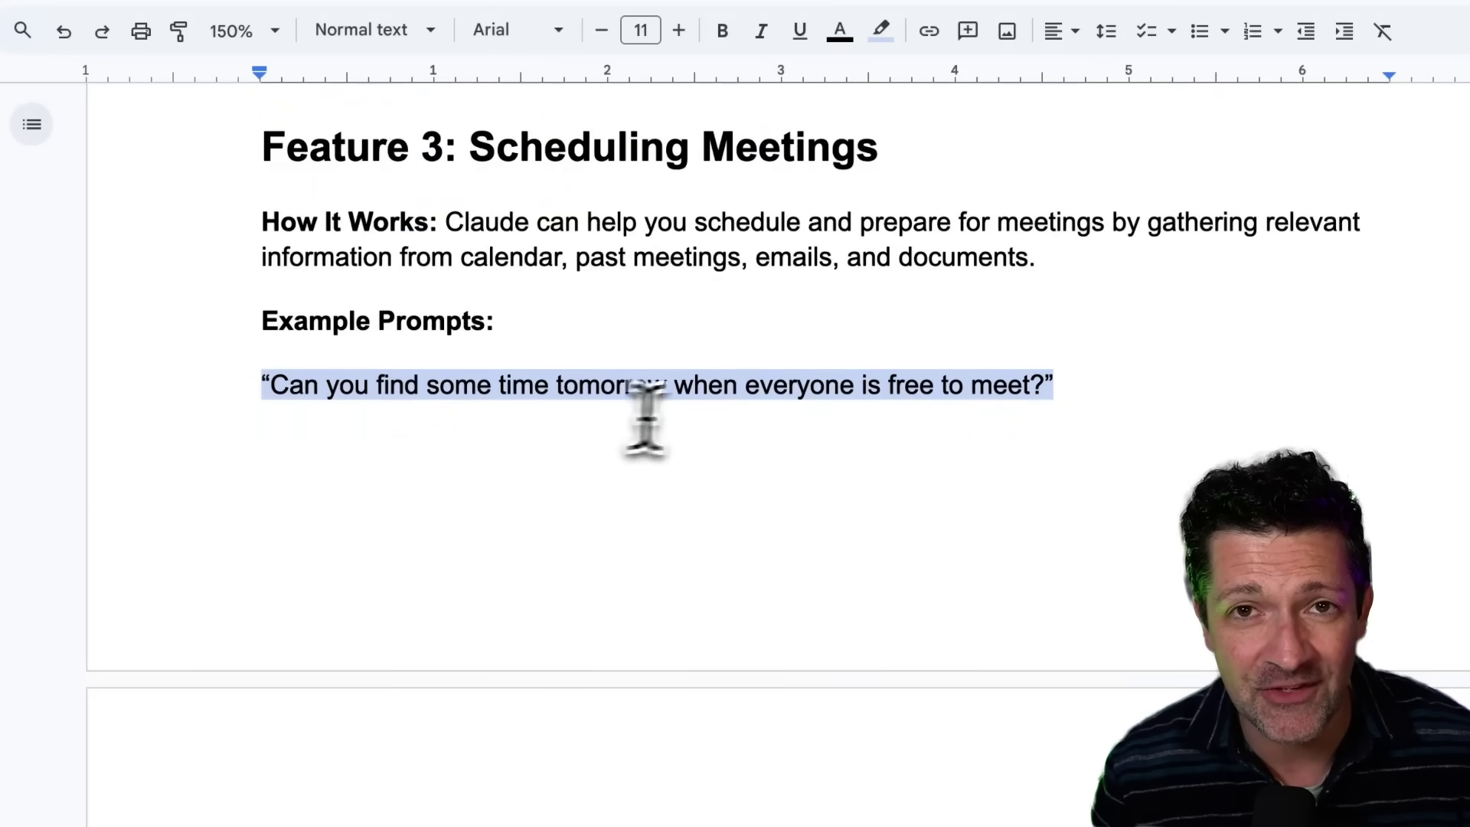
# Select the Feature 3 prompt asking for a time tomorrow when everyone is free to meet.
pyautogui.moveTo(901, 420); pyautogui.dragTo(253, 412)
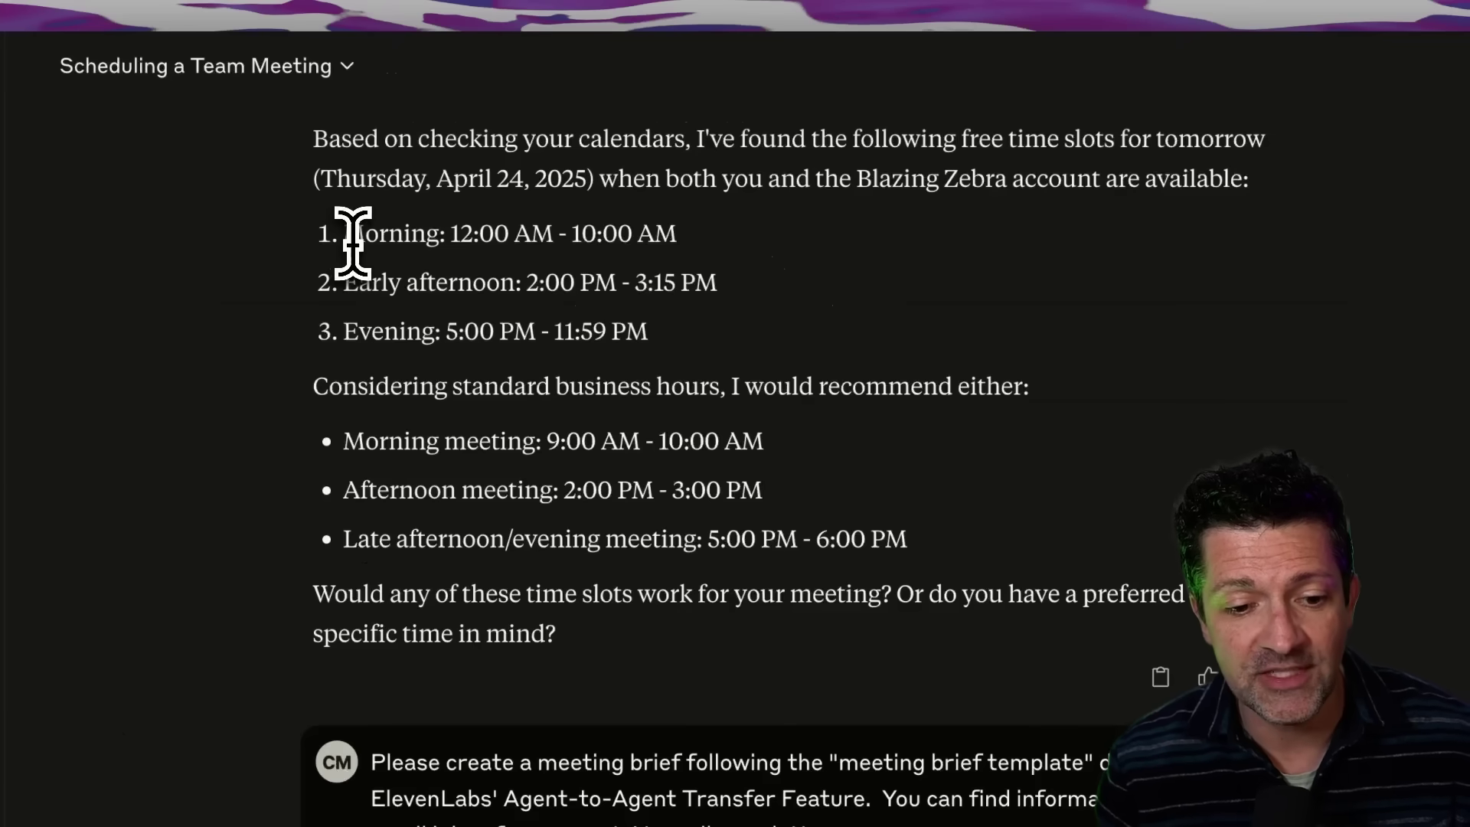
pyautogui.moveTo(348, 237); pyautogui.dragTo(705, 349)
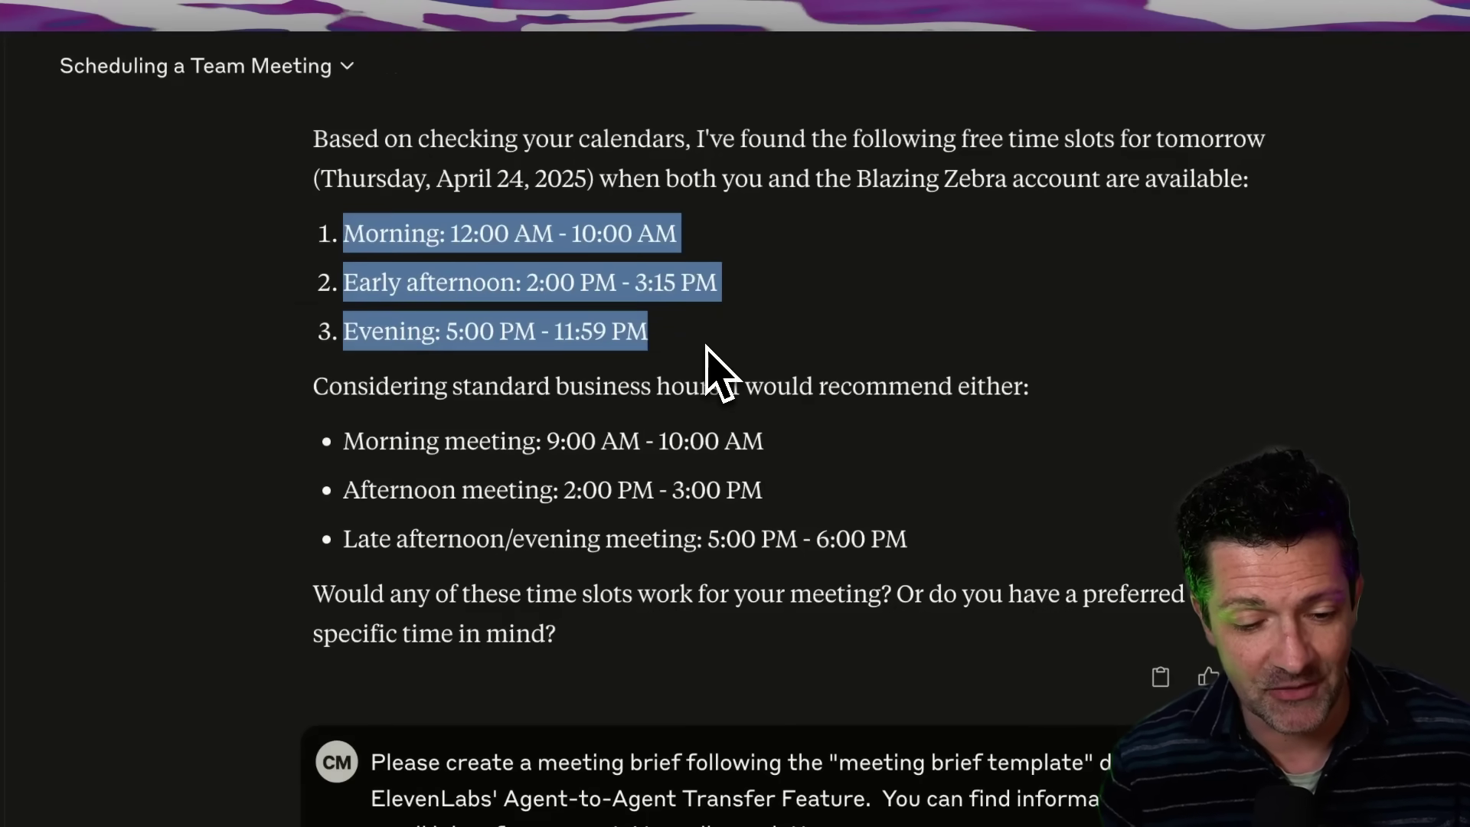
pyautogui.click(706, 351)
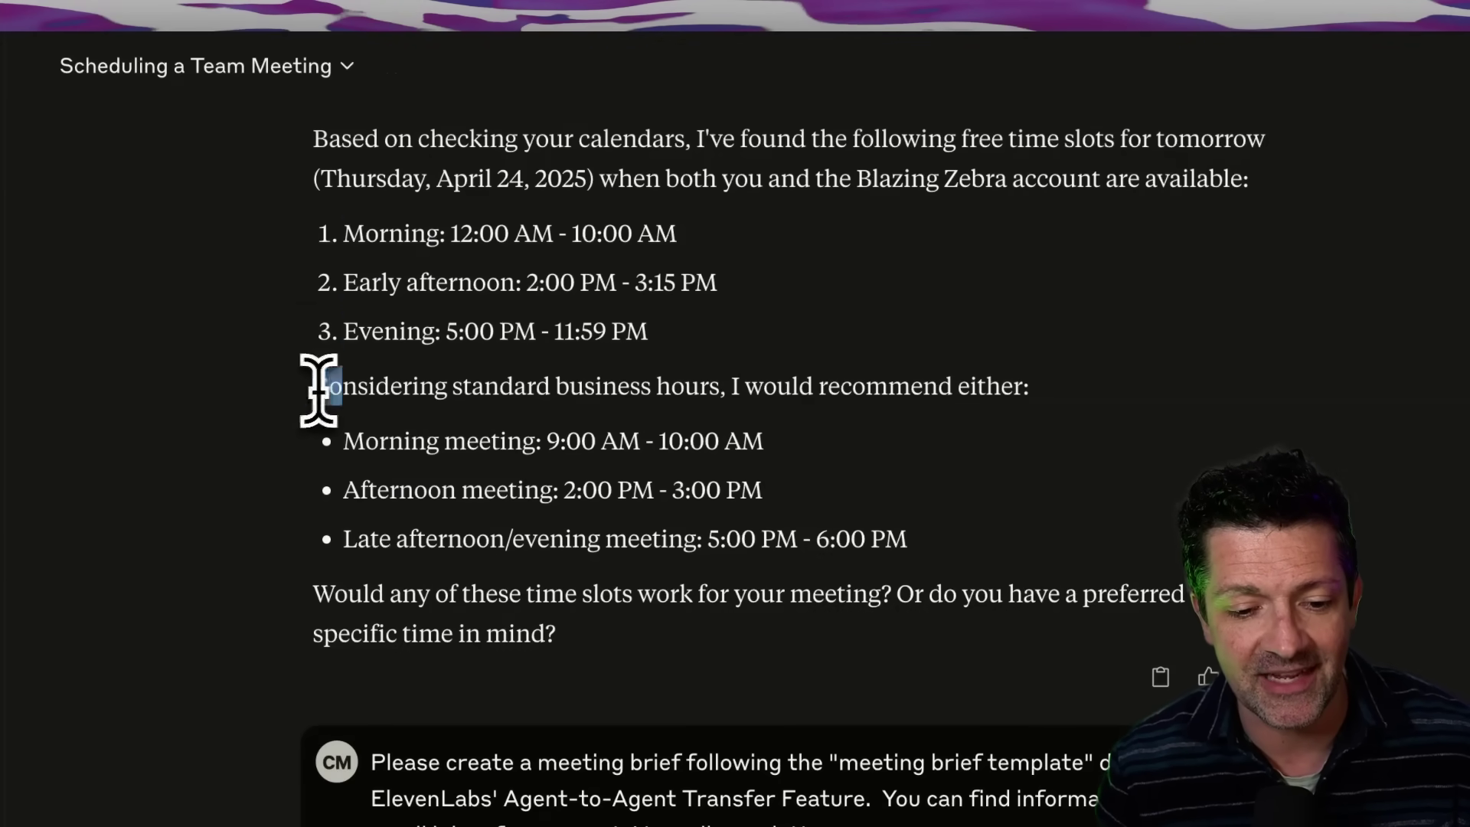
pyautogui.moveTo(326, 389); pyautogui.dragTo(1102, 397)
pyautogui.click(1005, 415)
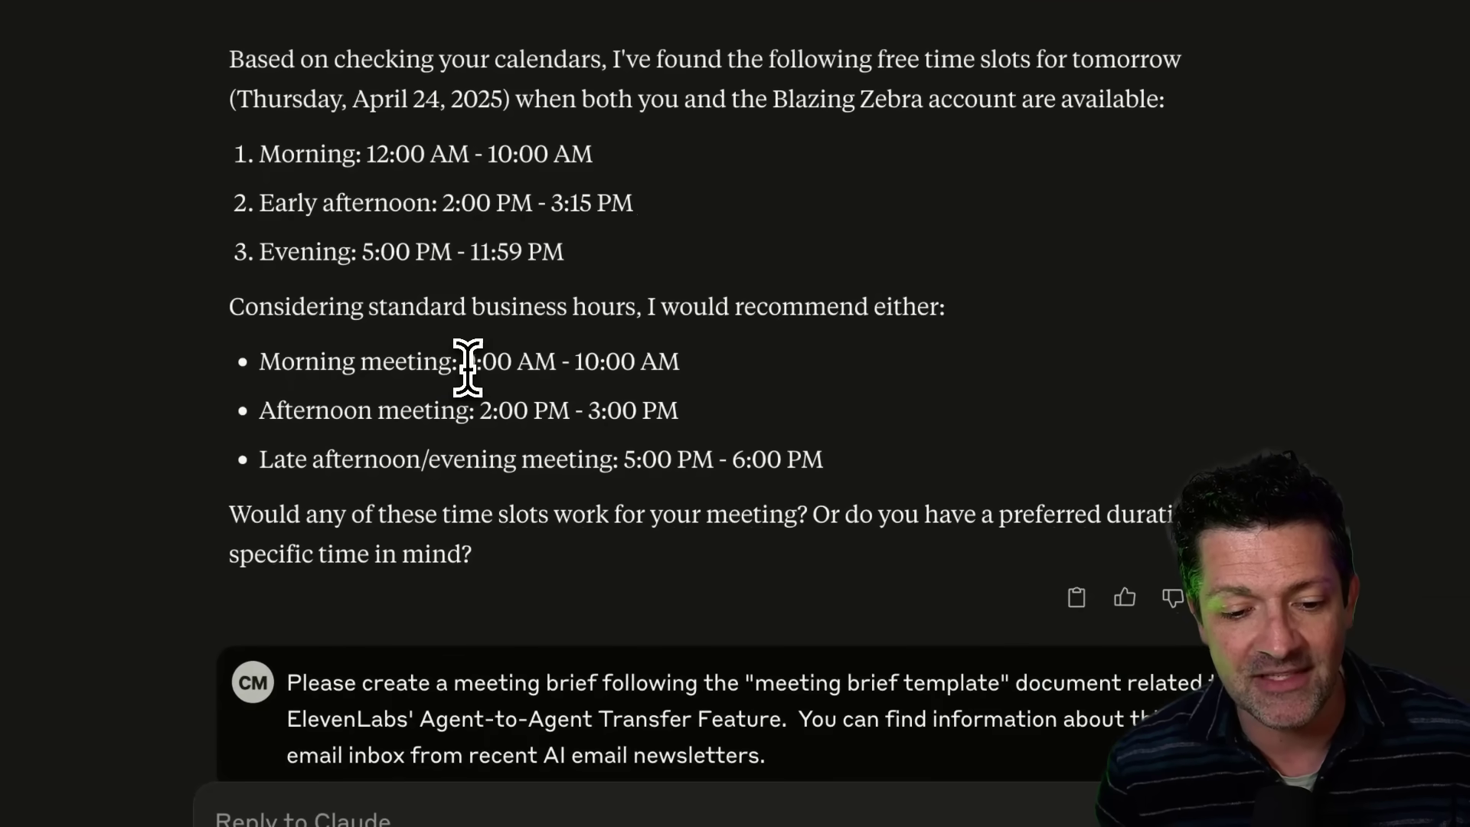
pyautogui.moveTo(468, 366); pyautogui.dragTo(718, 373)
pyautogui.click(718, 374)
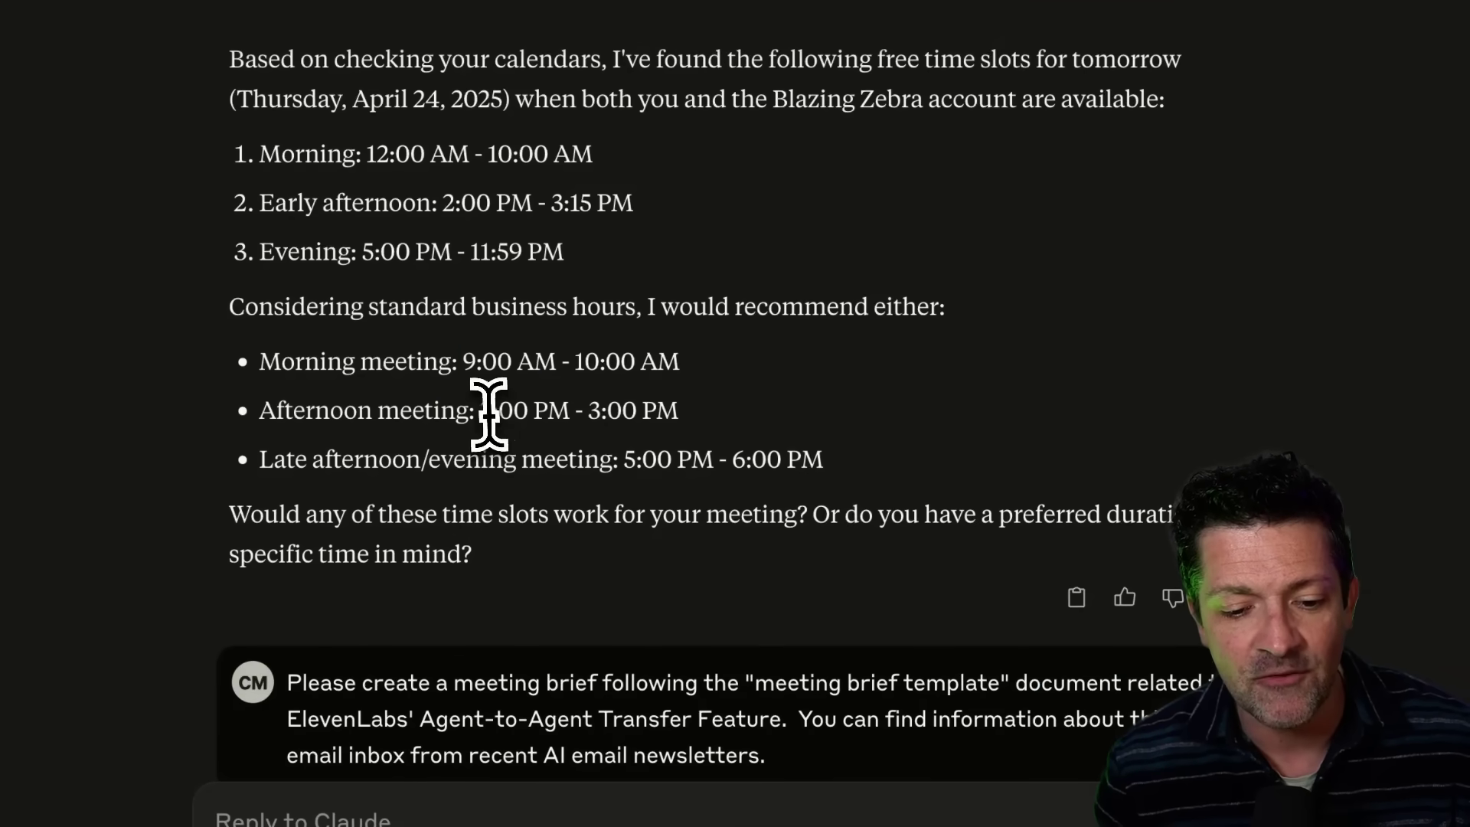
pyautogui.moveTo(480, 413); pyautogui.dragTo(689, 417)
pyautogui.click(689, 417)
pyautogui.moveTo(623, 459); pyautogui.dragTo(834, 460)
pyautogui.click(837, 464)
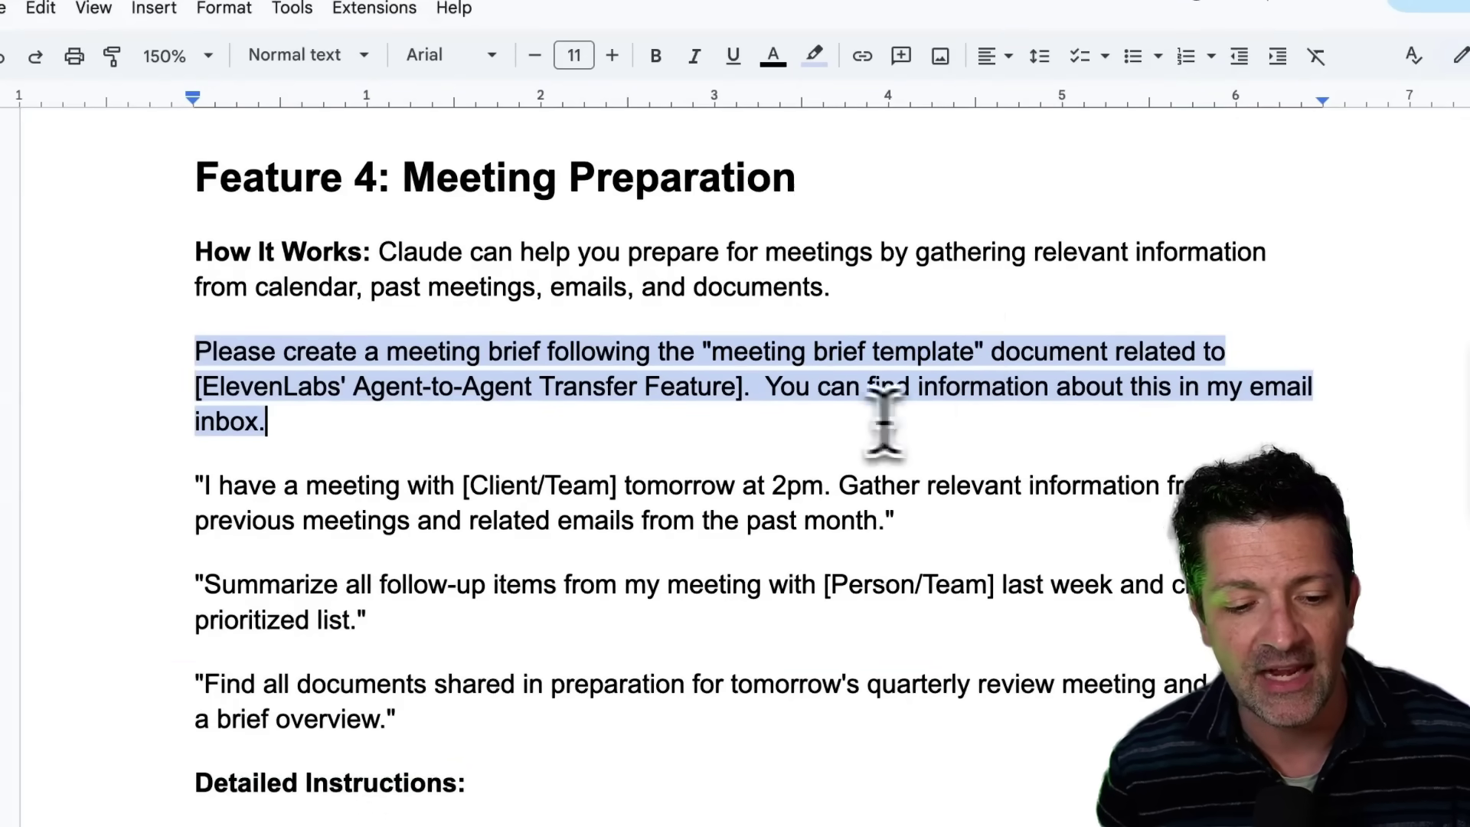
# Highlight the ElevenLabs Agent-to-Agent Transfer Feature name and the inbox sentence in the Feature 4 prompt.
pyautogui.moveTo(227, 379); pyautogui.dragTo(800, 395)
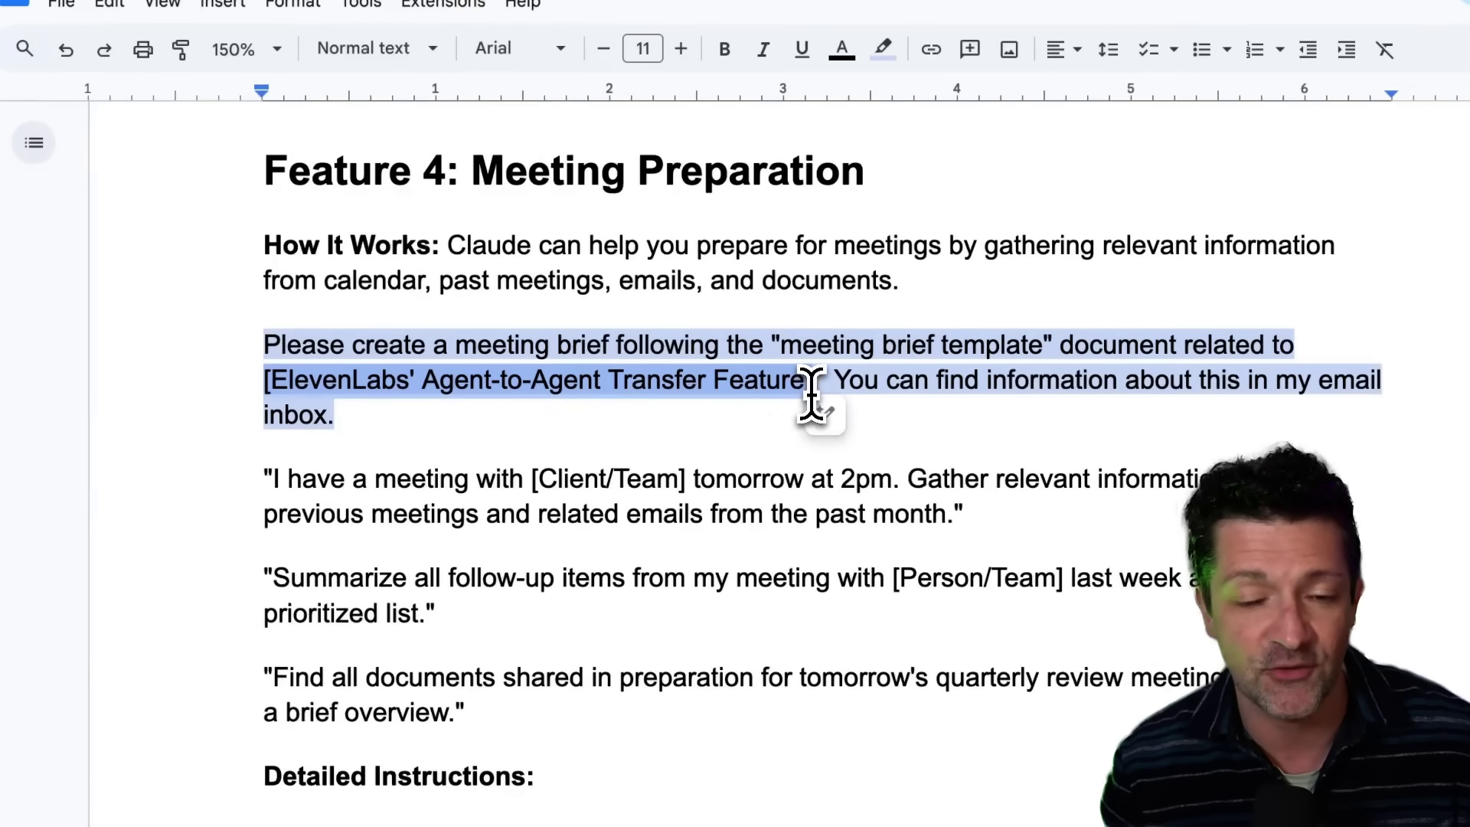
pyautogui.moveTo(813, 394); pyautogui.dragTo(851, 409)
pyautogui.click(892, 386)
pyautogui.click(849, 409)
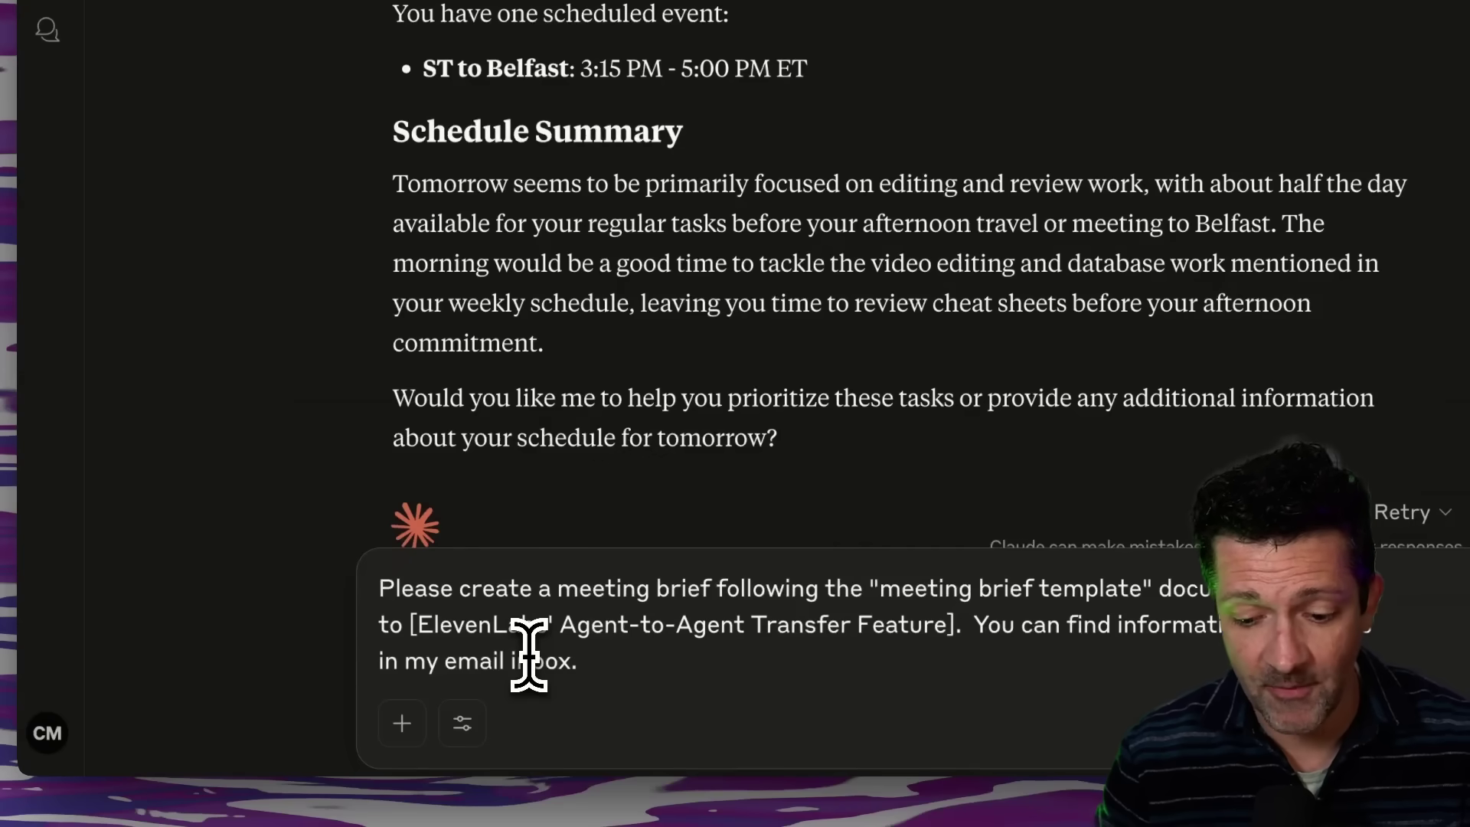
# Send the ElevenLabs meeting-brief prompt and review the generated Meeting Brief artifact beside the chat.
pyautogui.press('Return')
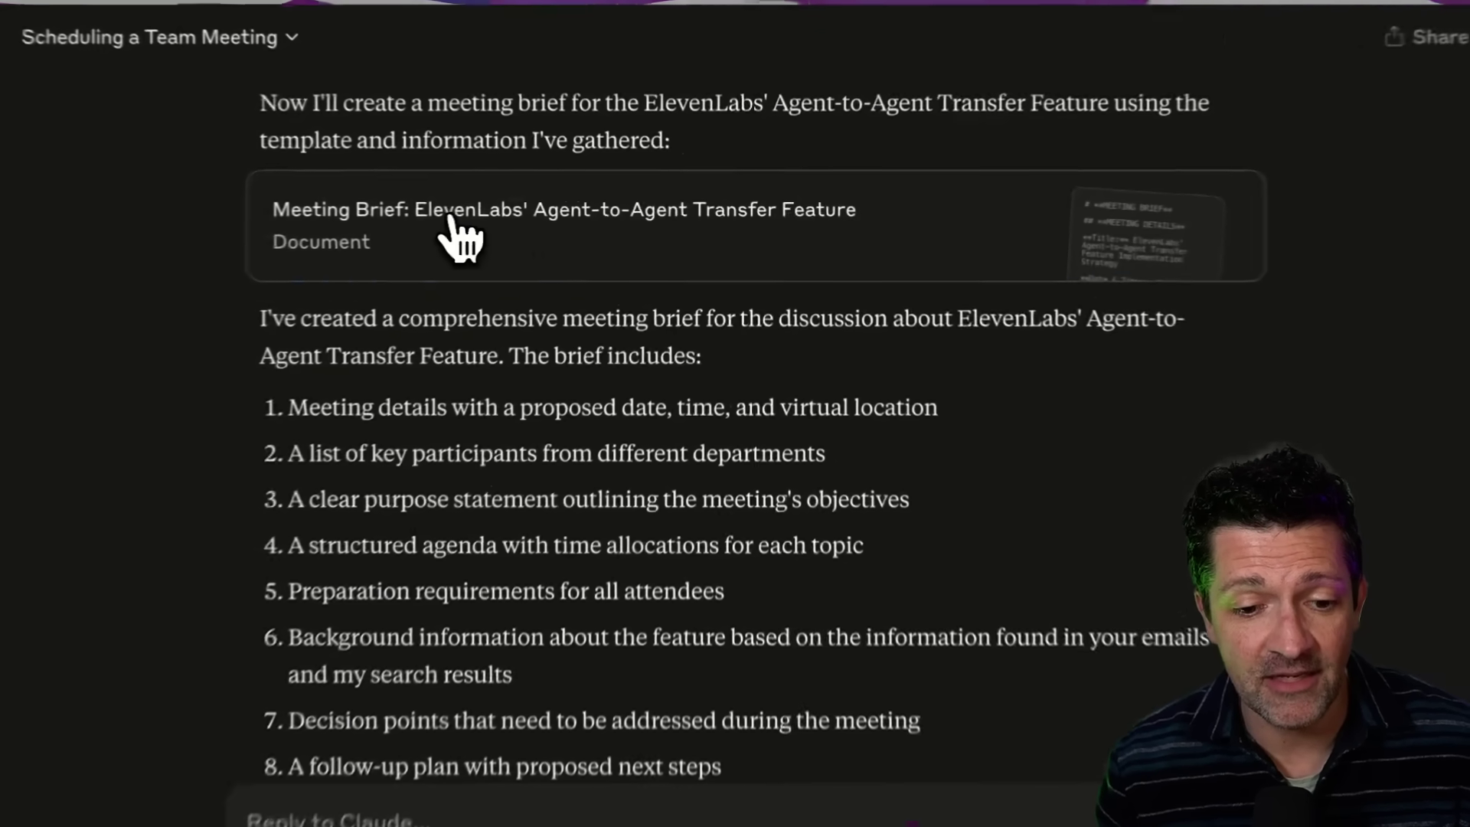
pyautogui.click(520, 225)
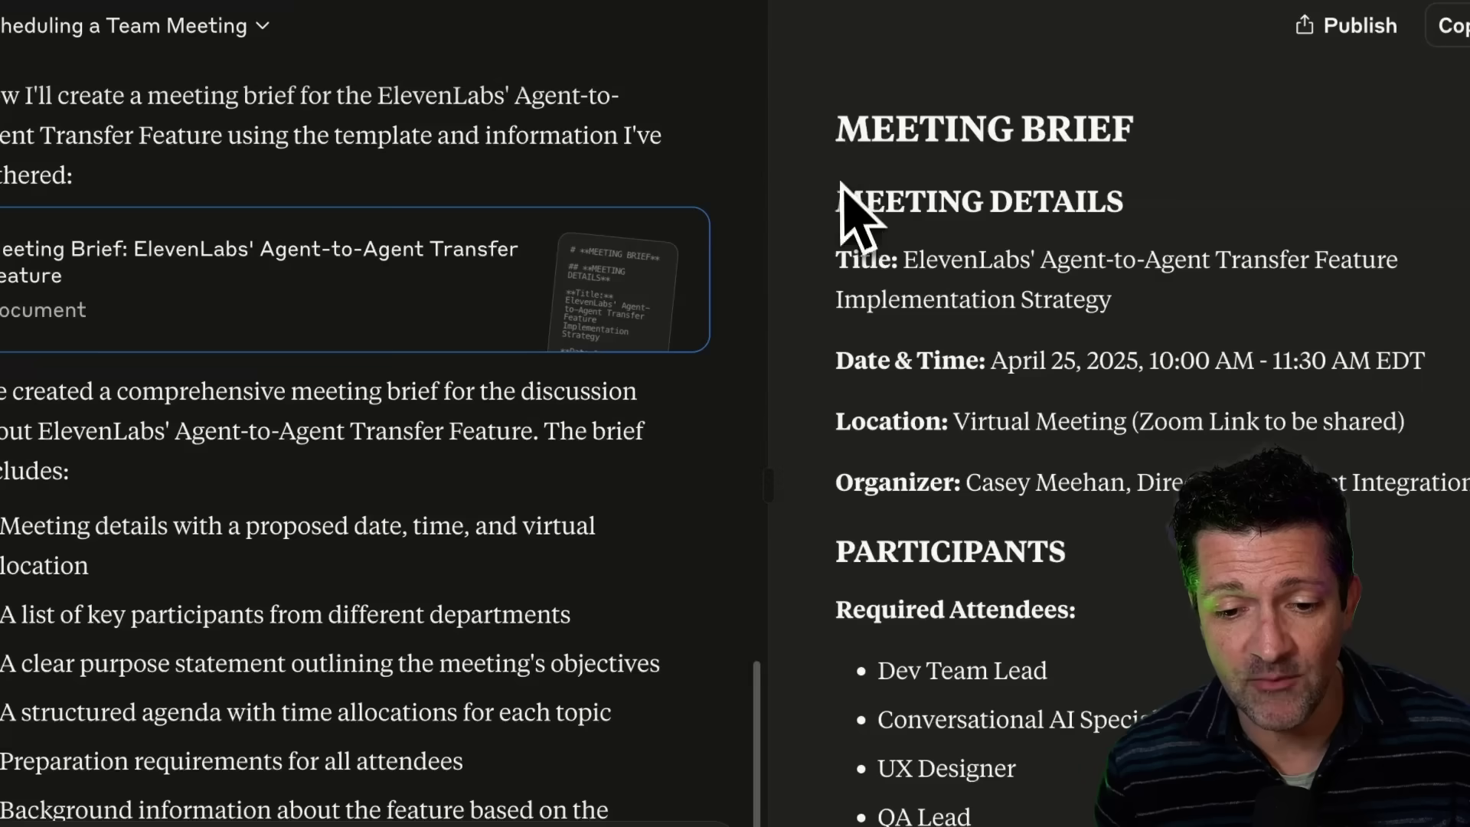
pyautogui.moveTo(836, 134); pyautogui.dragTo(1043, 612)
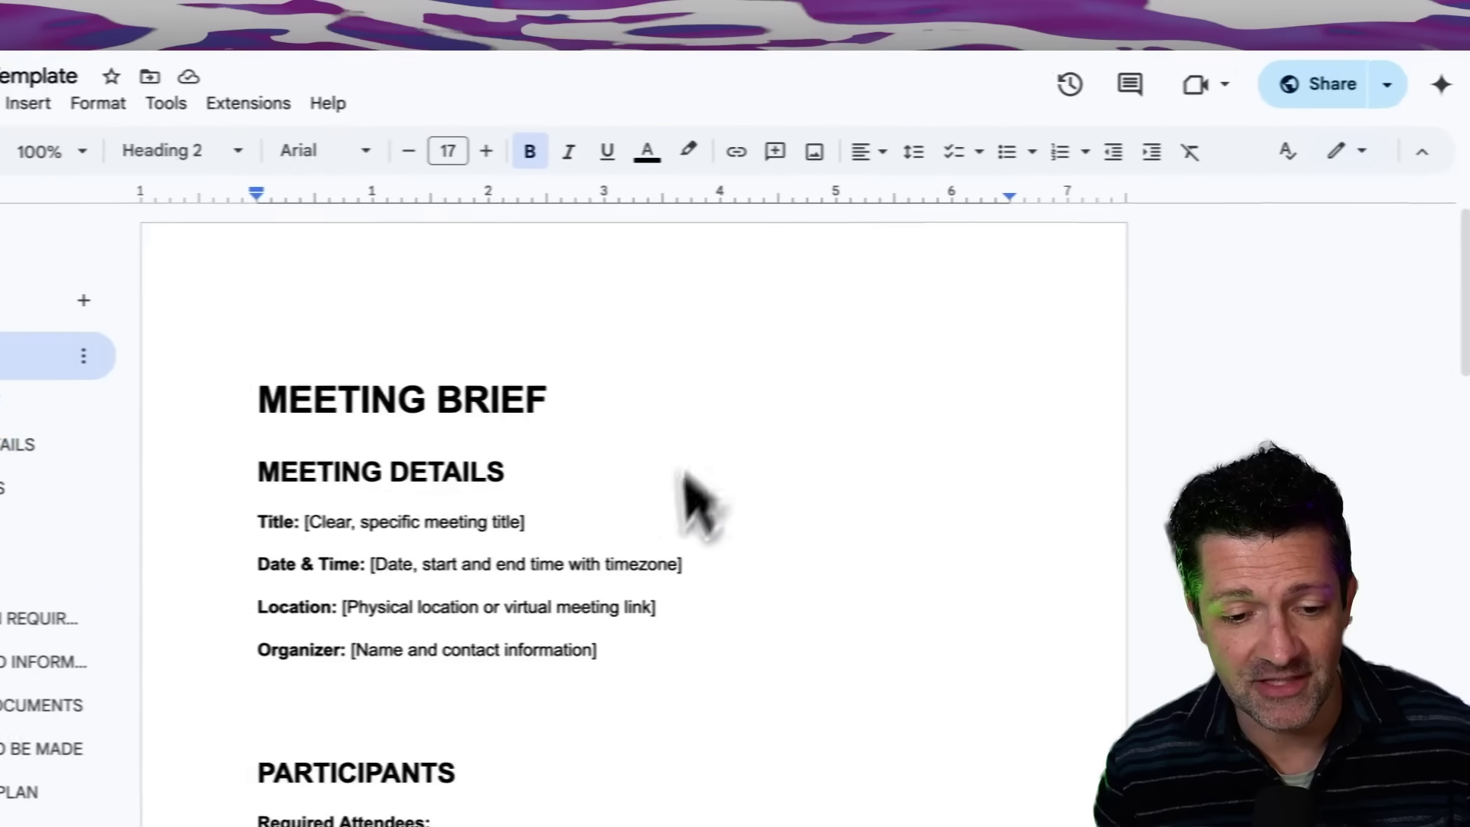
pyautogui.scroll(-2, 689, 536)
pyautogui.scroll(-3, 684, 545)
pyautogui.scroll(5, 683, 545)
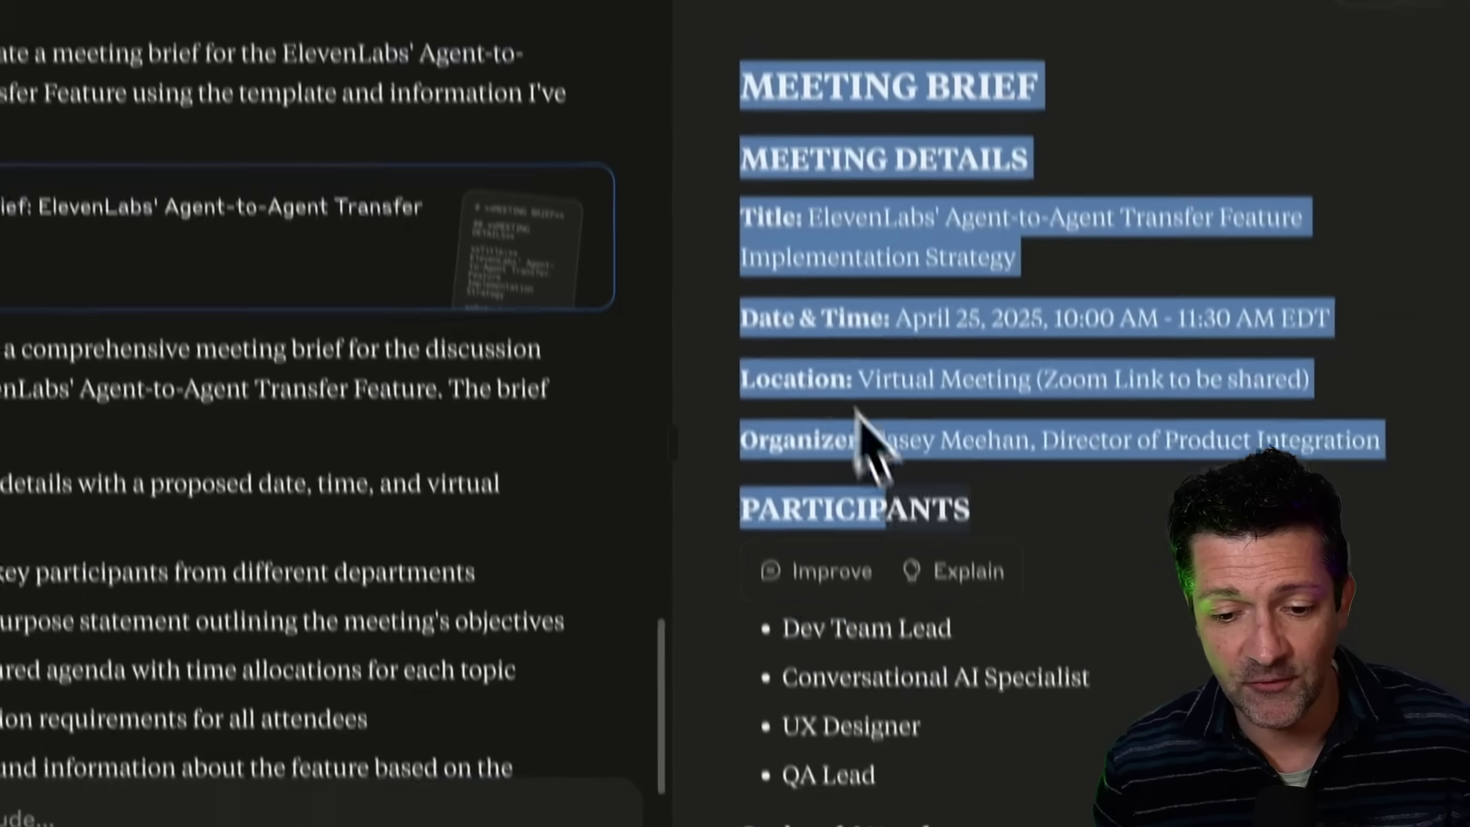
pyautogui.moveTo(856, 407); pyautogui.dragTo(969, 739)
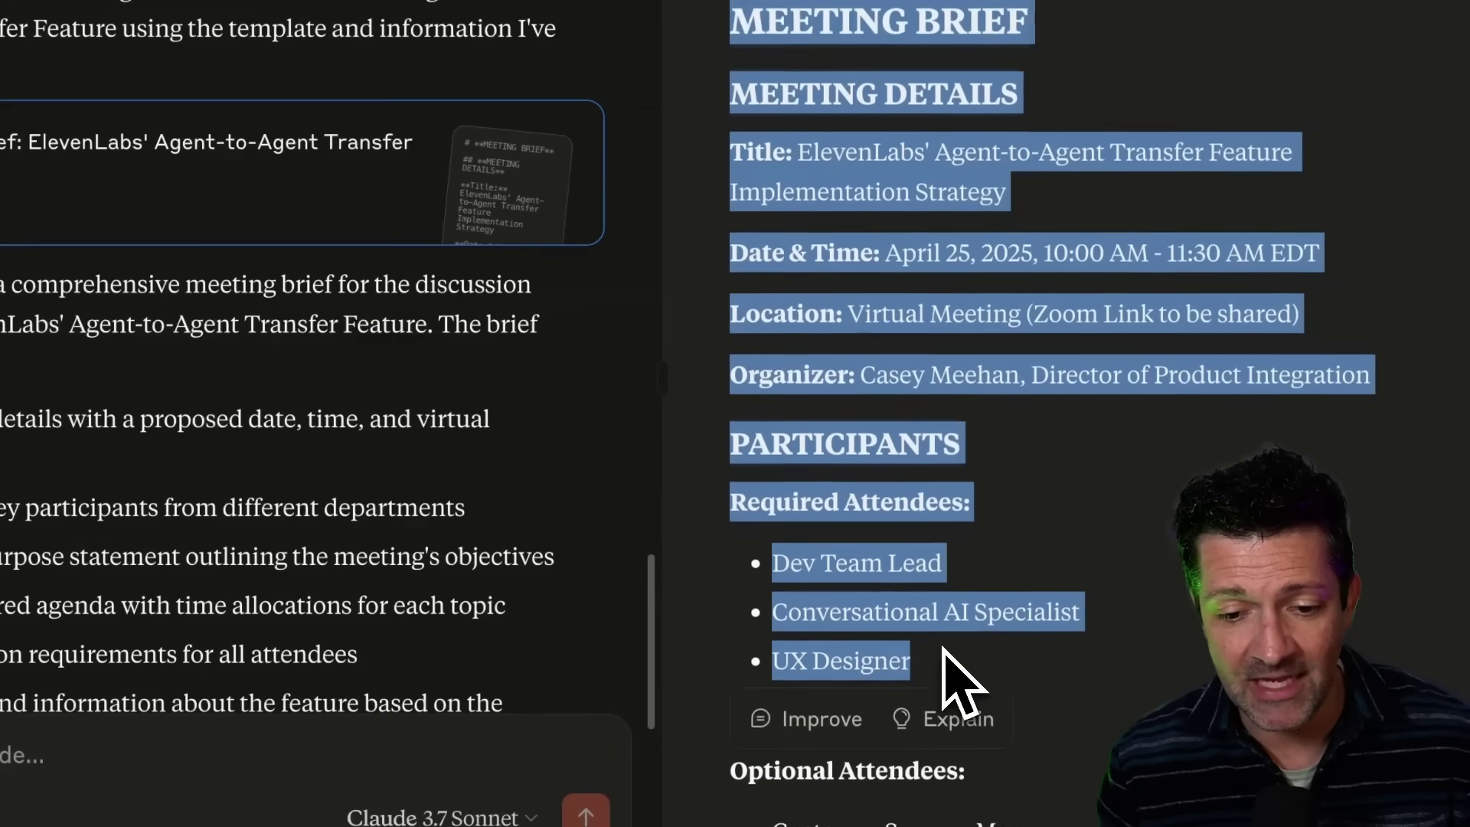
pyautogui.scroll(-1, 969, 740)
pyautogui.scroll(-5, 961, 681)
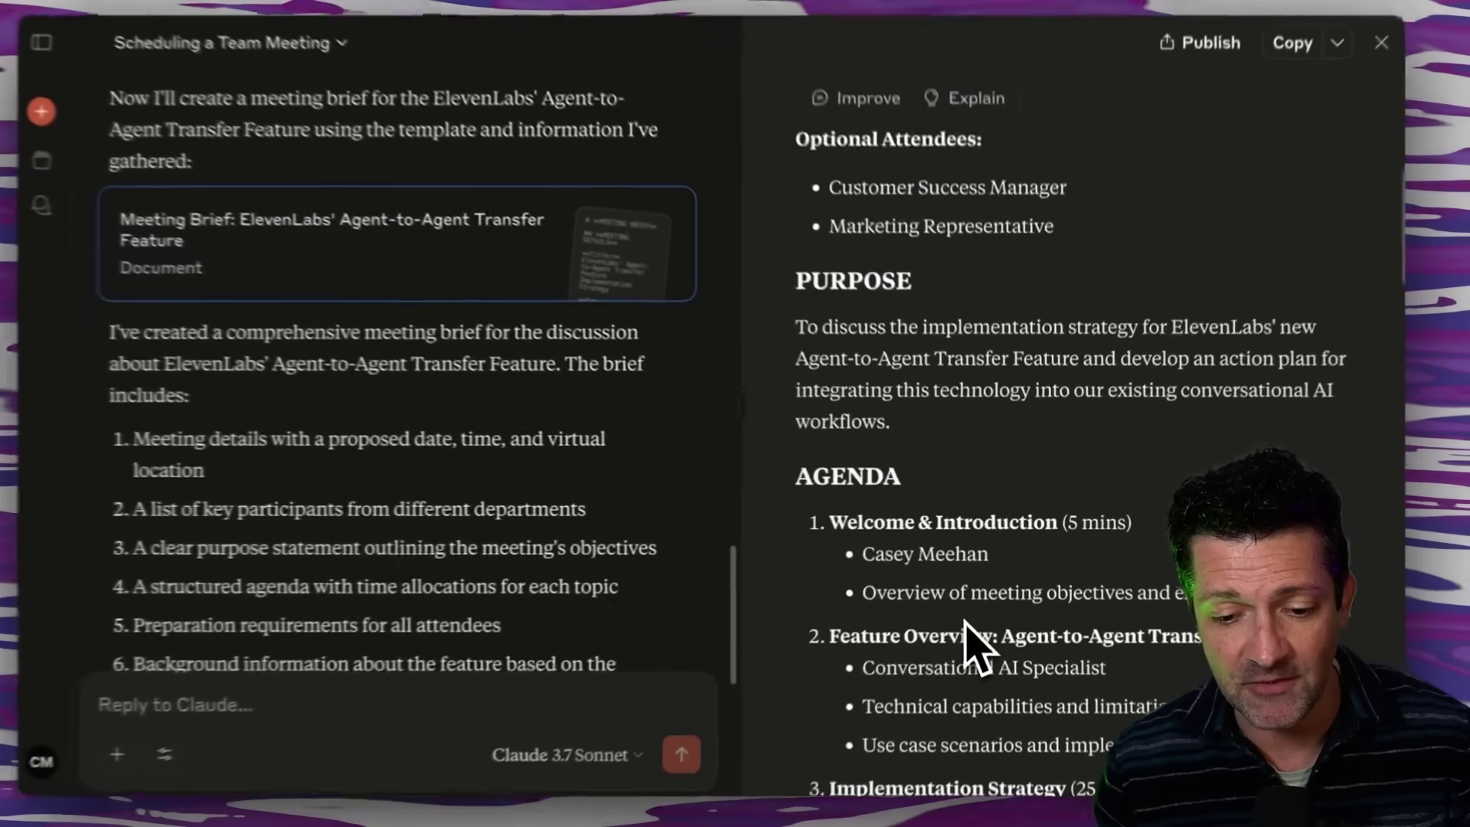
pyautogui.scroll(-5, 964, 639)
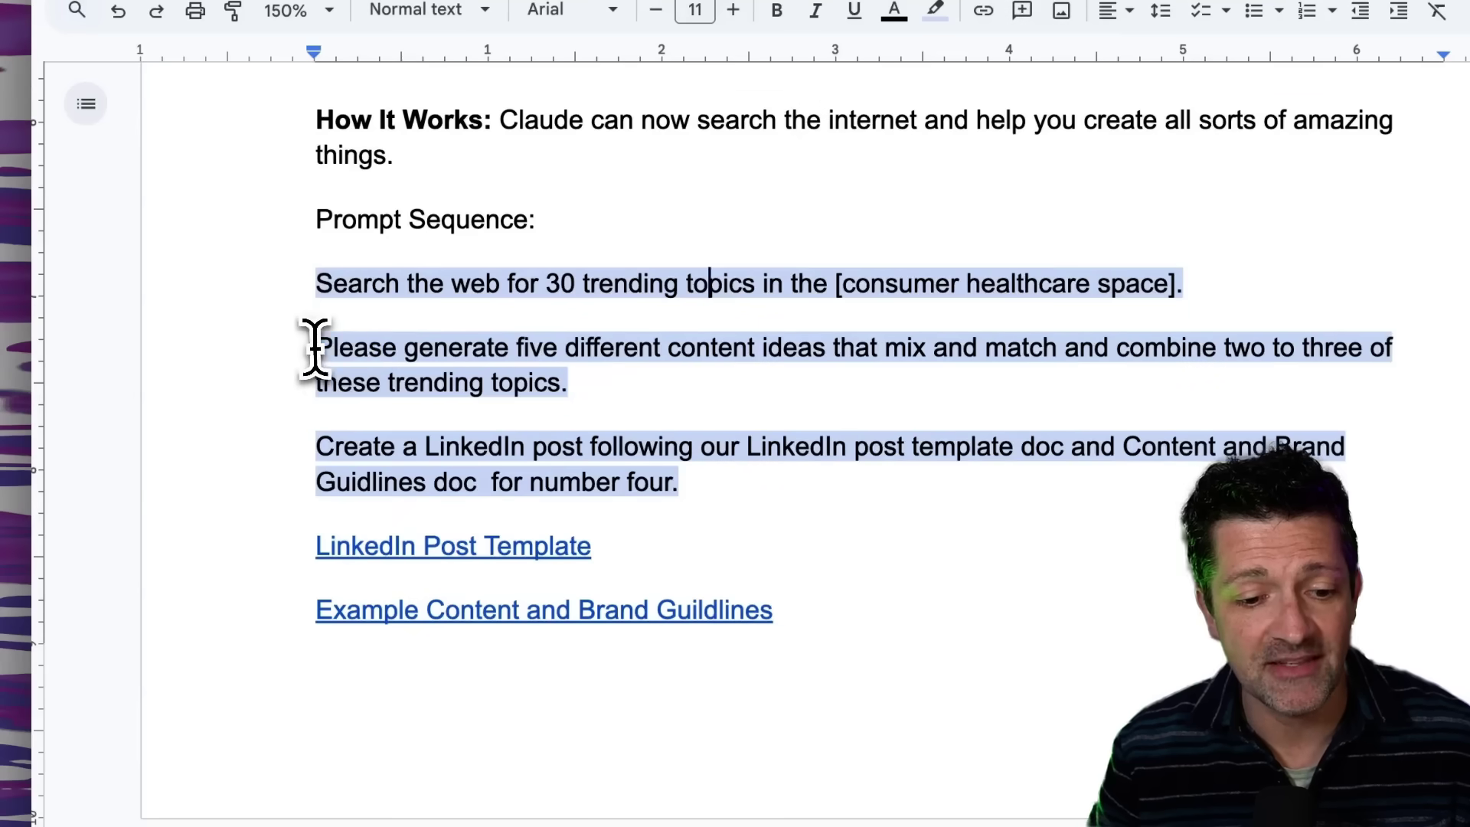
# Send the prompt asking for five content ideas combining two to three trending healthcare topics.
pyautogui.moveTo(314, 348); pyautogui.dragTo(629, 394)
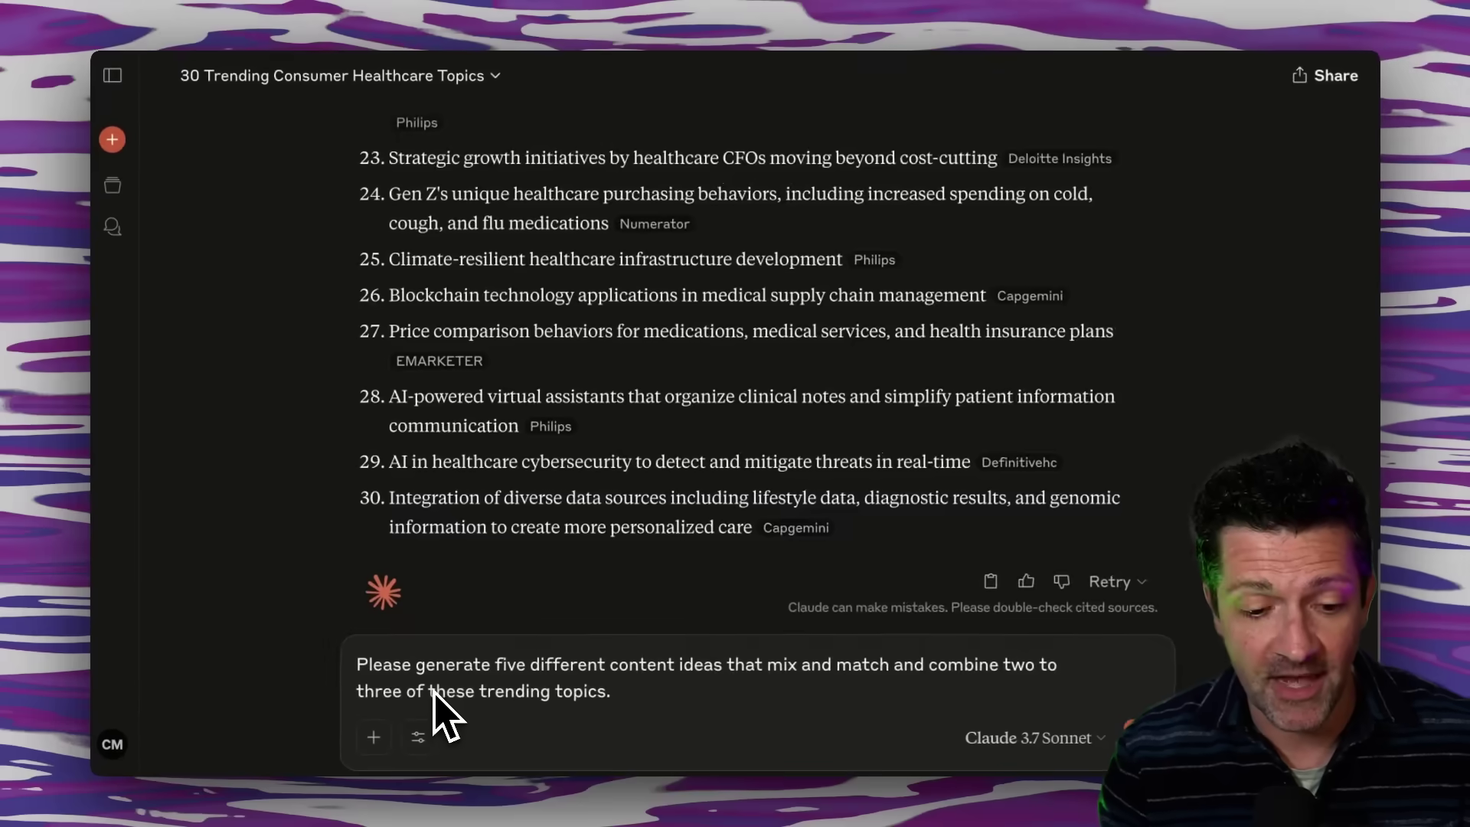
pyautogui.press('Return')
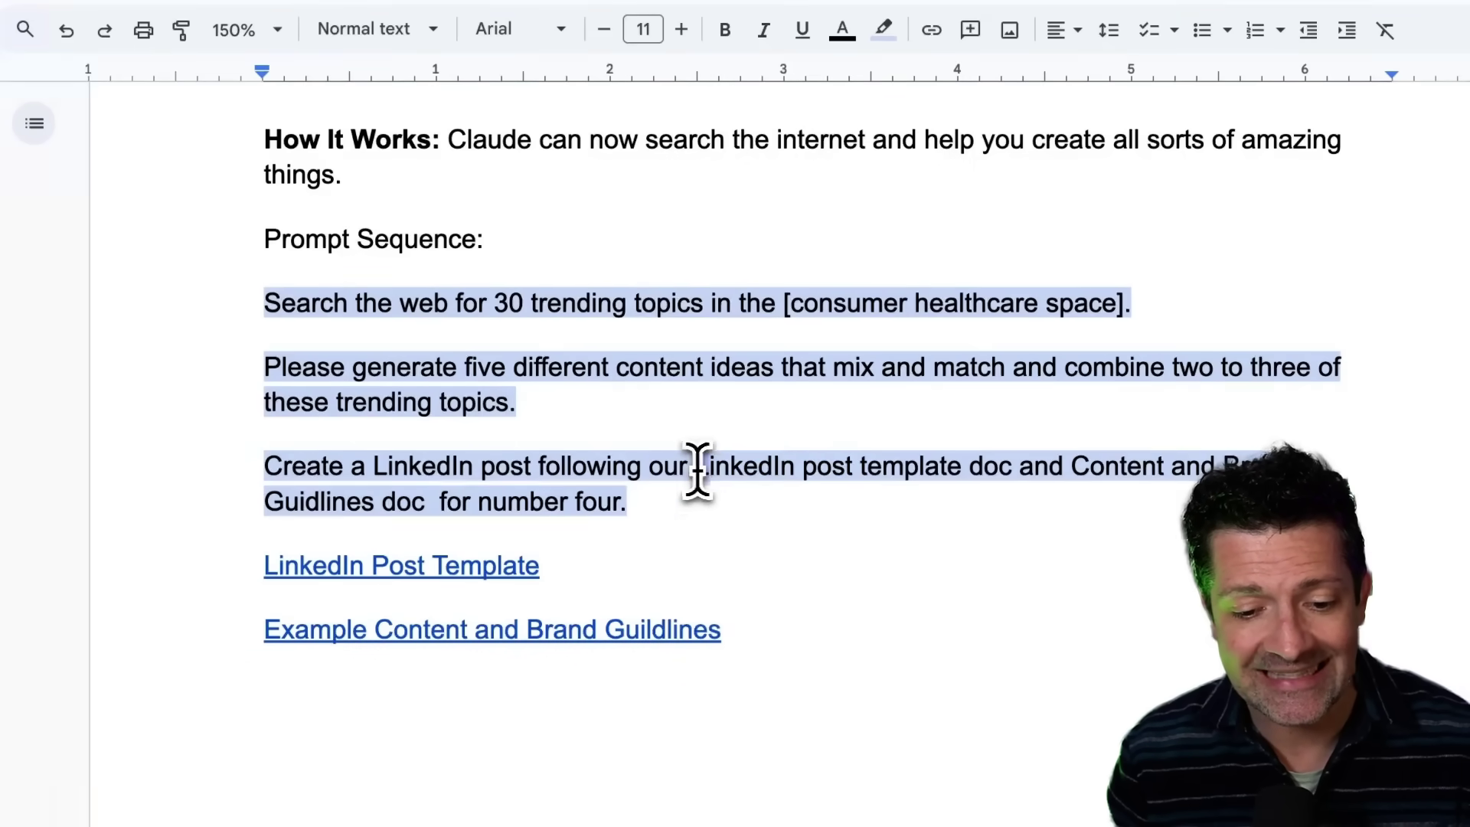
pyautogui.moveTo(697, 469); pyautogui.dragTo(964, 469)
pyautogui.click(939, 428)
pyautogui.moveTo(986, 426); pyautogui.dragTo(343, 472)
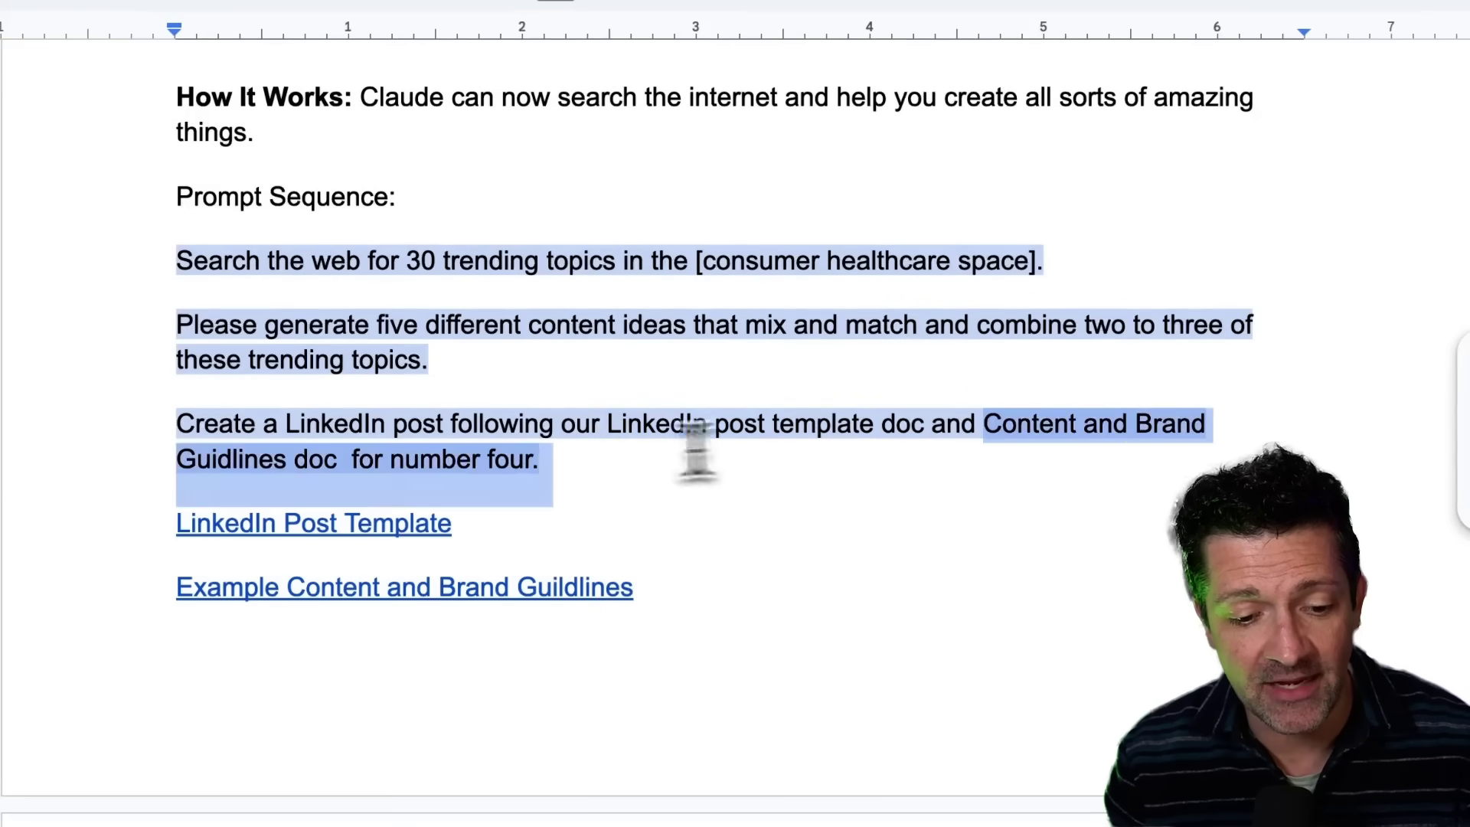
pyautogui.moveTo(479, 570); pyautogui.dragTo(688, 584)
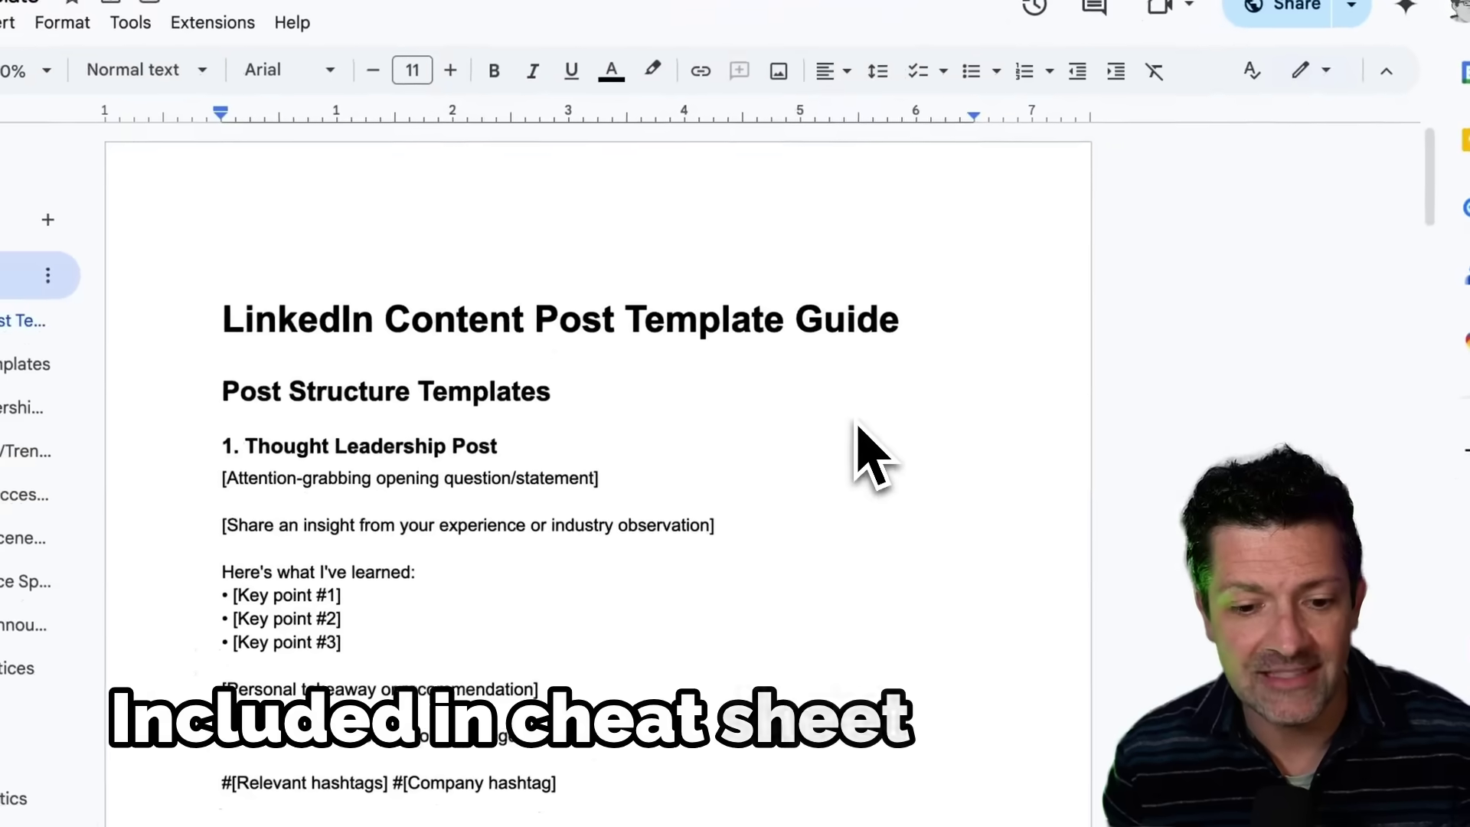
pyautogui.scroll(-5, 859, 449)
pyautogui.scroll(-8, 906, 414)
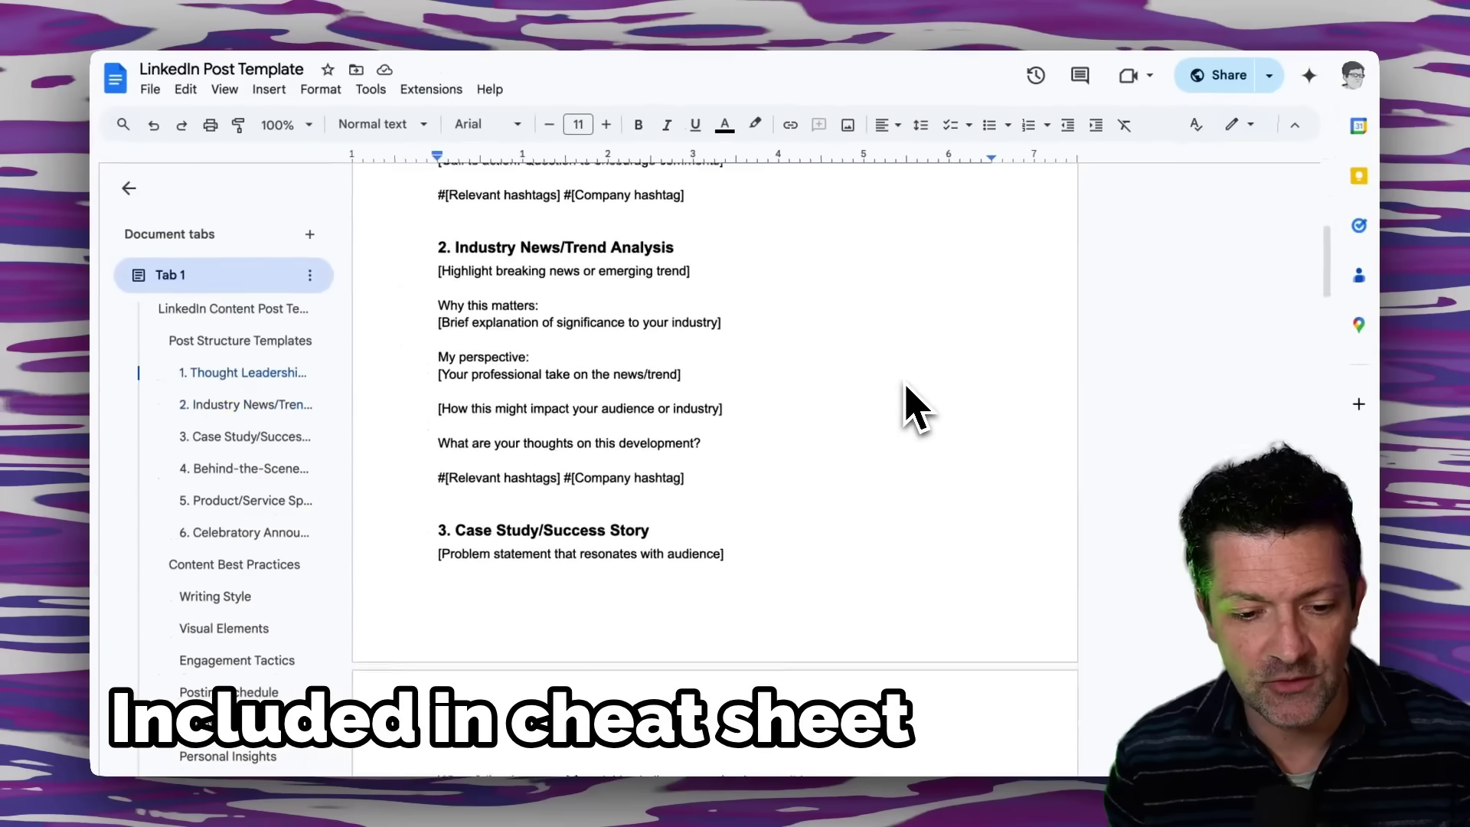
pyautogui.scroll(-9, 911, 410)
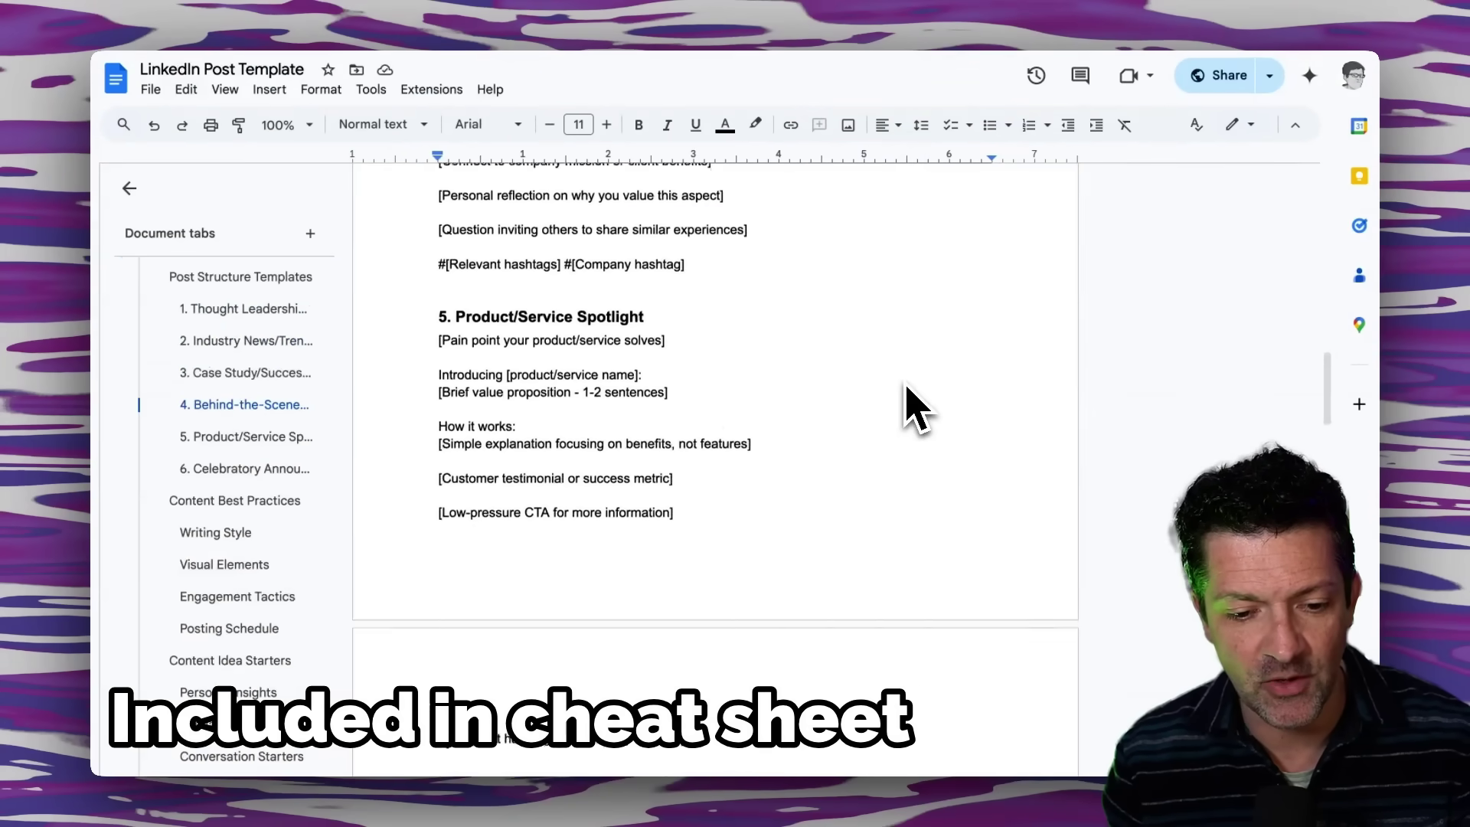
pyautogui.scroll(15, 910, 410)
pyautogui.scroll(6, 911, 409)
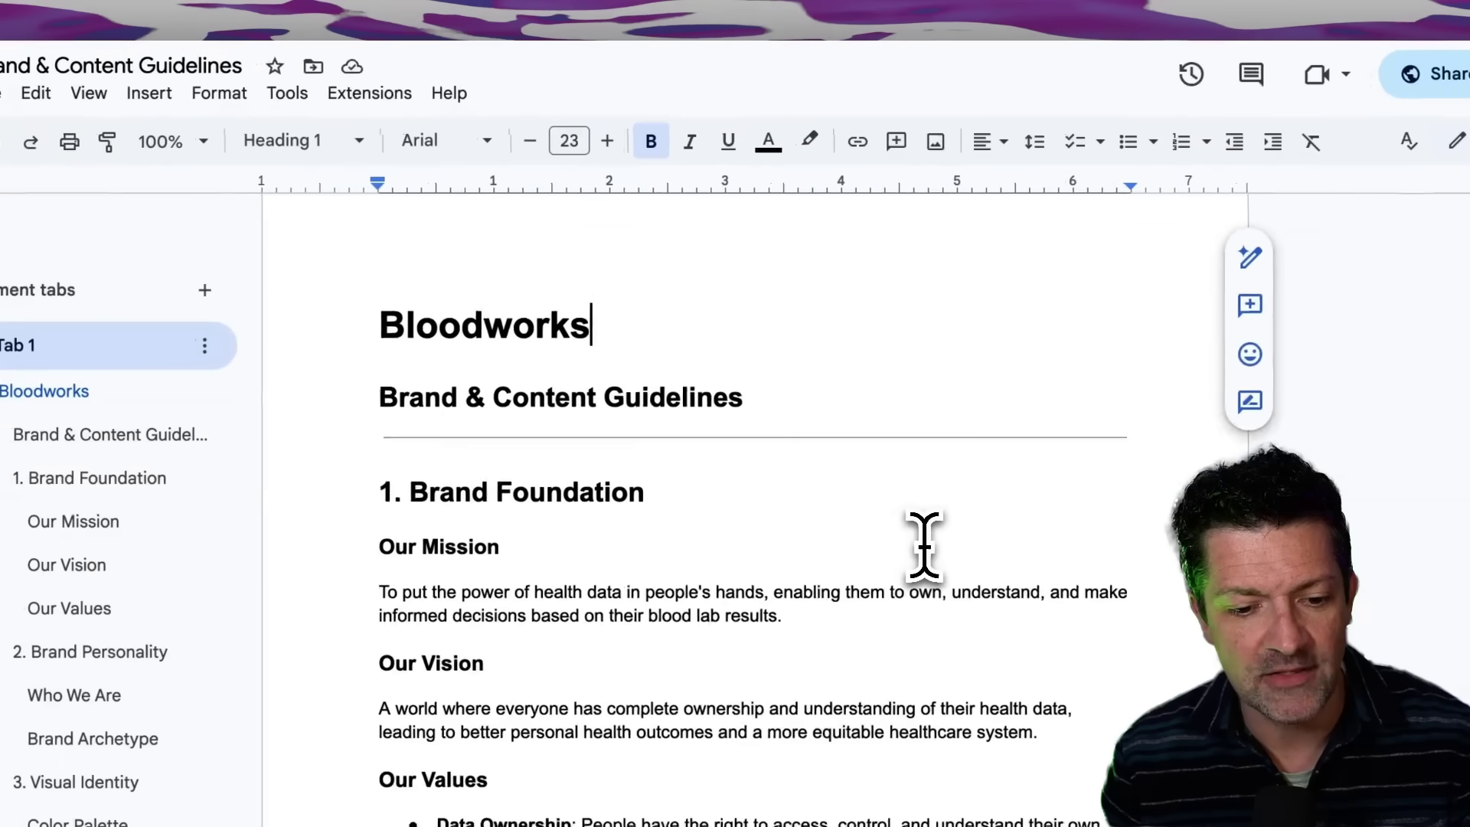
pyautogui.moveTo(836, 460); pyautogui.dragTo(355, 460)
pyautogui.click(370, 459)
pyautogui.moveTo(377, 398); pyautogui.dragTo(613, 394)
pyautogui.click(616, 398)
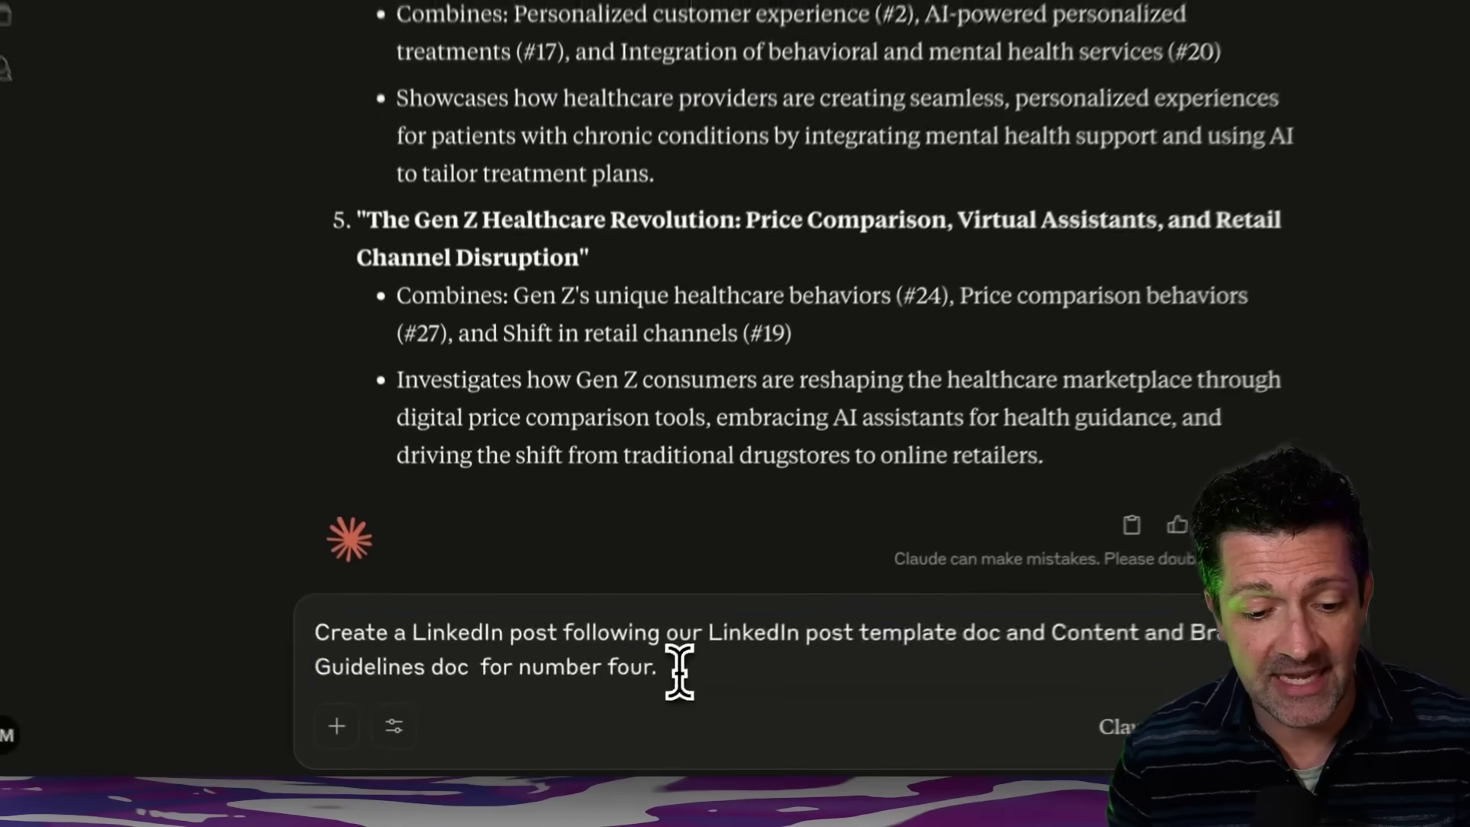
# Send the LinkedIn post request for idea four and highlight the finished post's closing hashtags.
pyautogui.moveTo(666, 661); pyautogui.dragTo(305, 626)
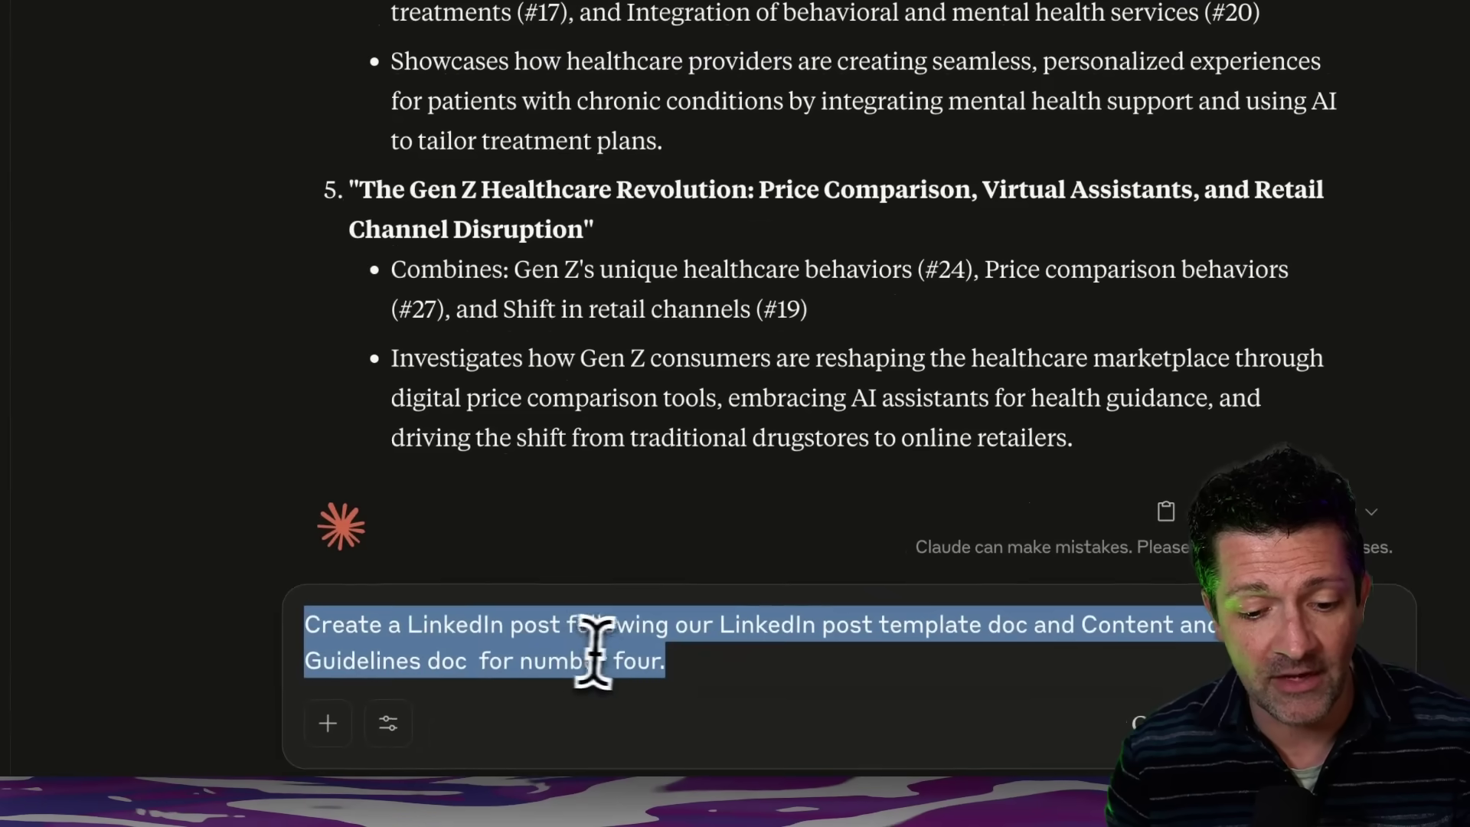
pyautogui.click(725, 665)
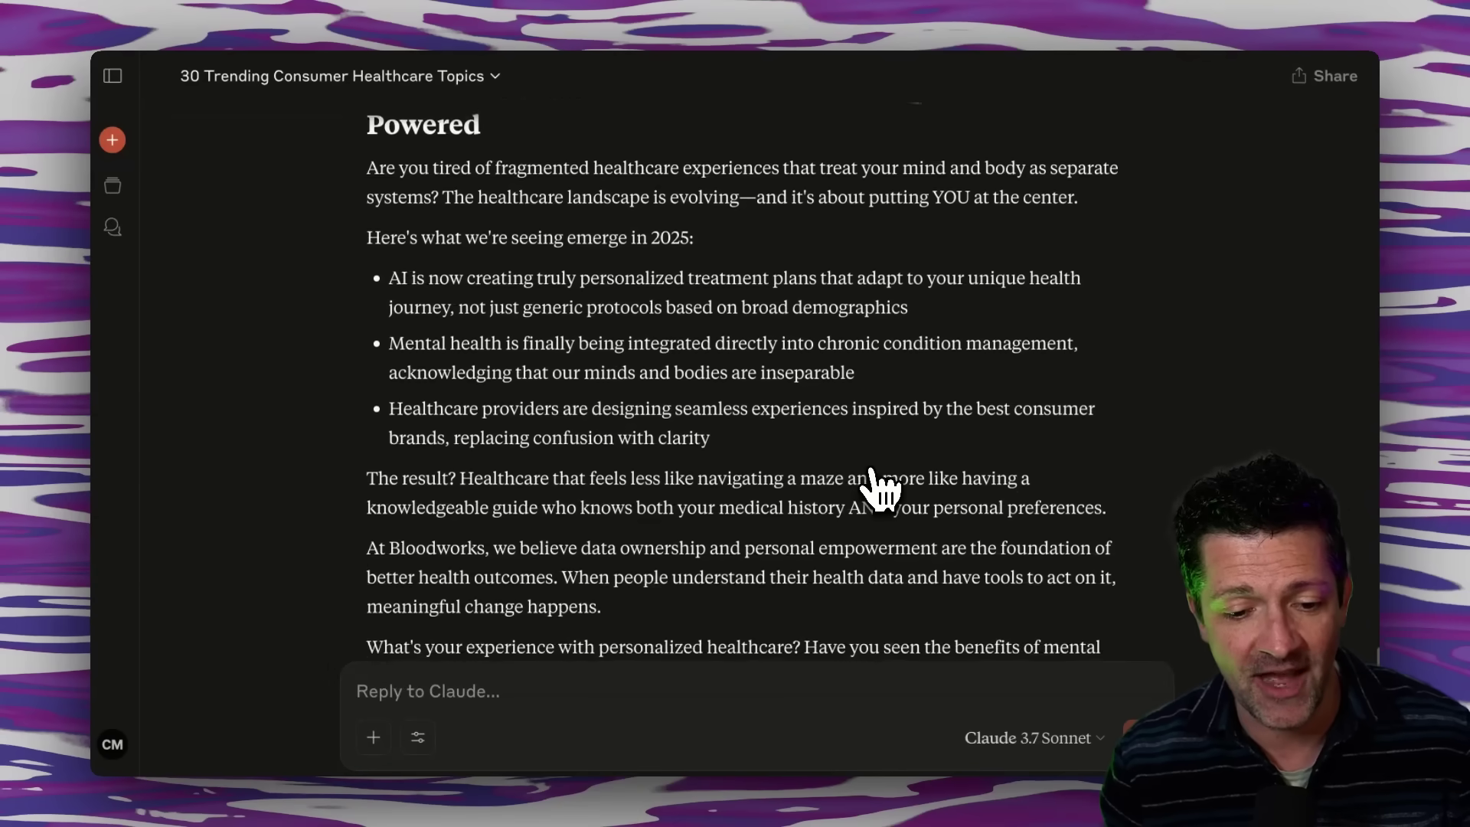
pyautogui.moveTo(556, 527); pyautogui.dragTo(368, 501)
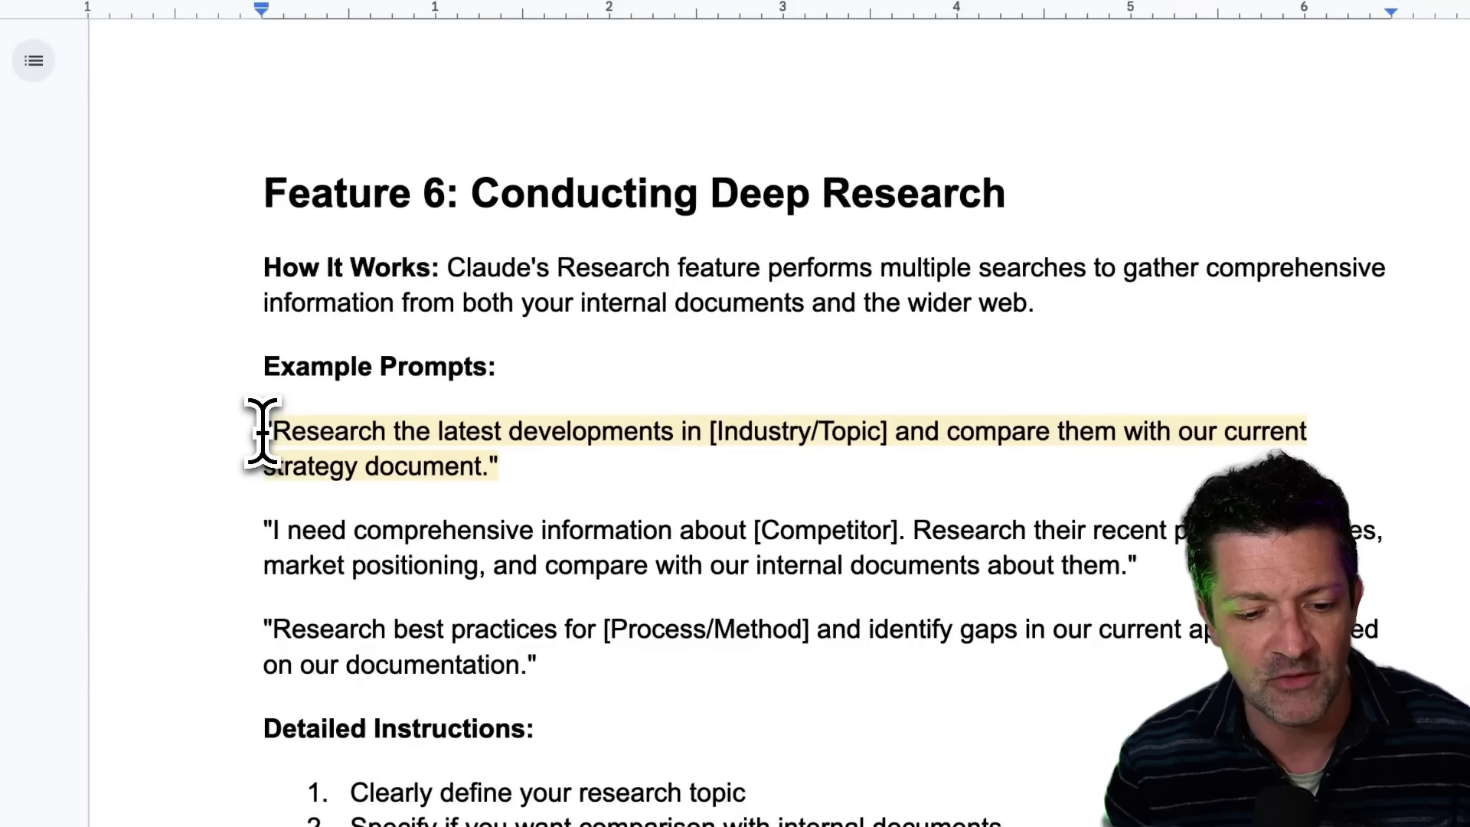
# Highlight the Feature 6 research example prompt, then clear the selection.
pyautogui.moveTo(262, 430); pyautogui.dragTo(589, 436)
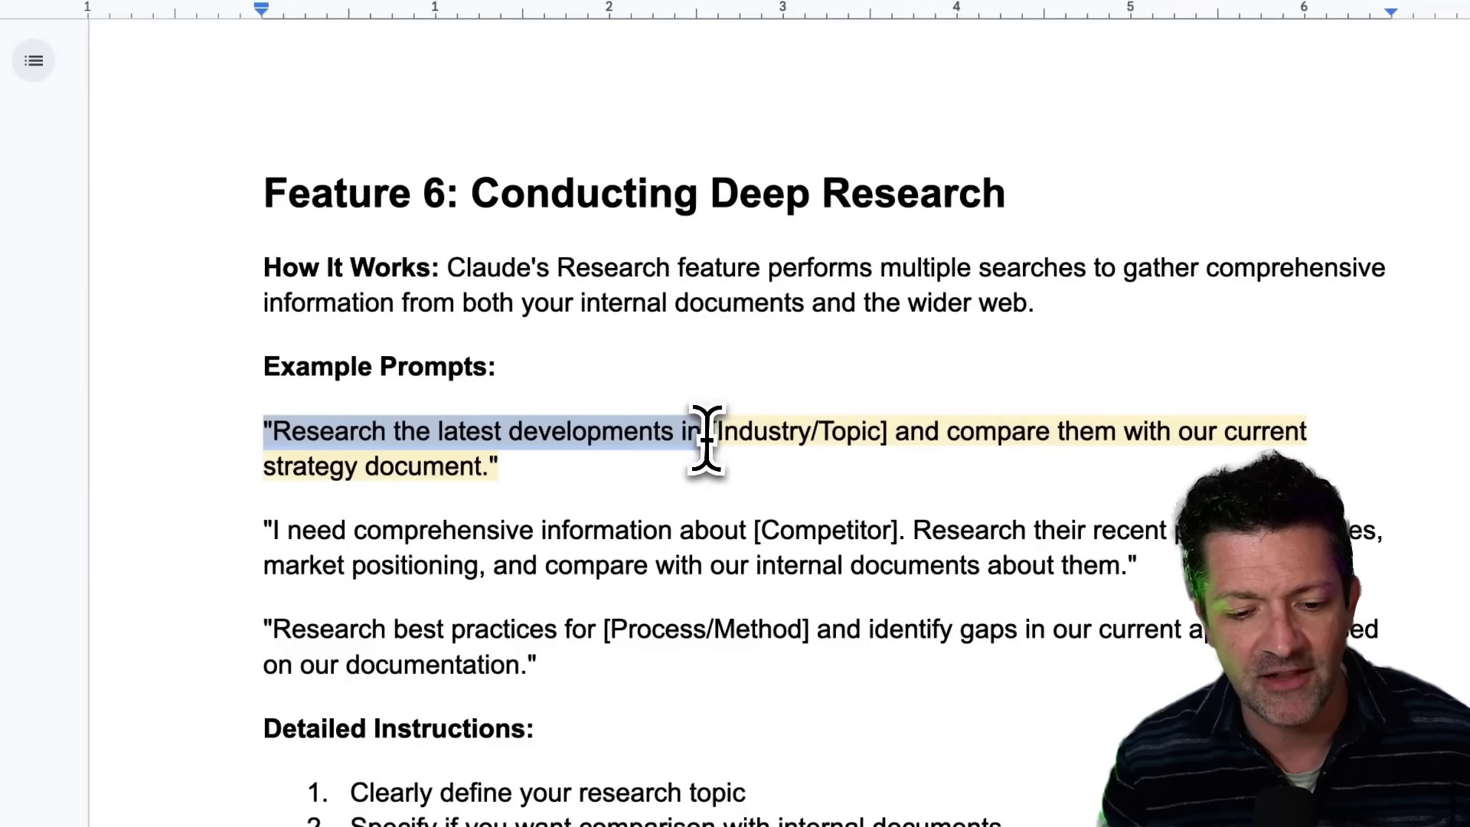
pyautogui.moveTo(897, 452); pyautogui.dragTo(899, 462)
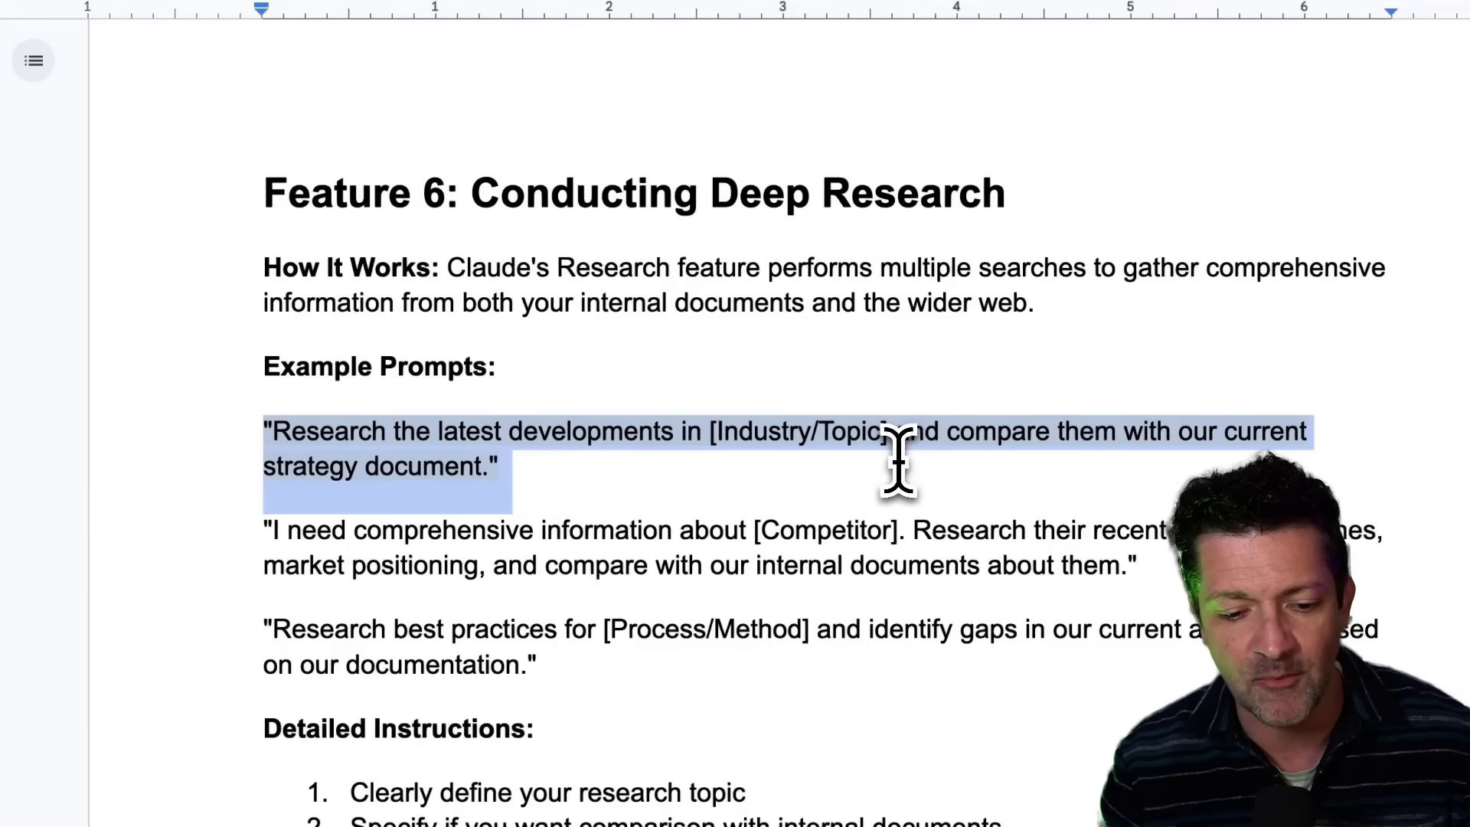
pyautogui.click(900, 462)
# Highlight the Feature 7 recent-emails meeting prompt and the Feature 10 call brief prompt.
pyautogui.scroll(-10, 899, 462)
pyautogui.scroll(-2, 899, 461)
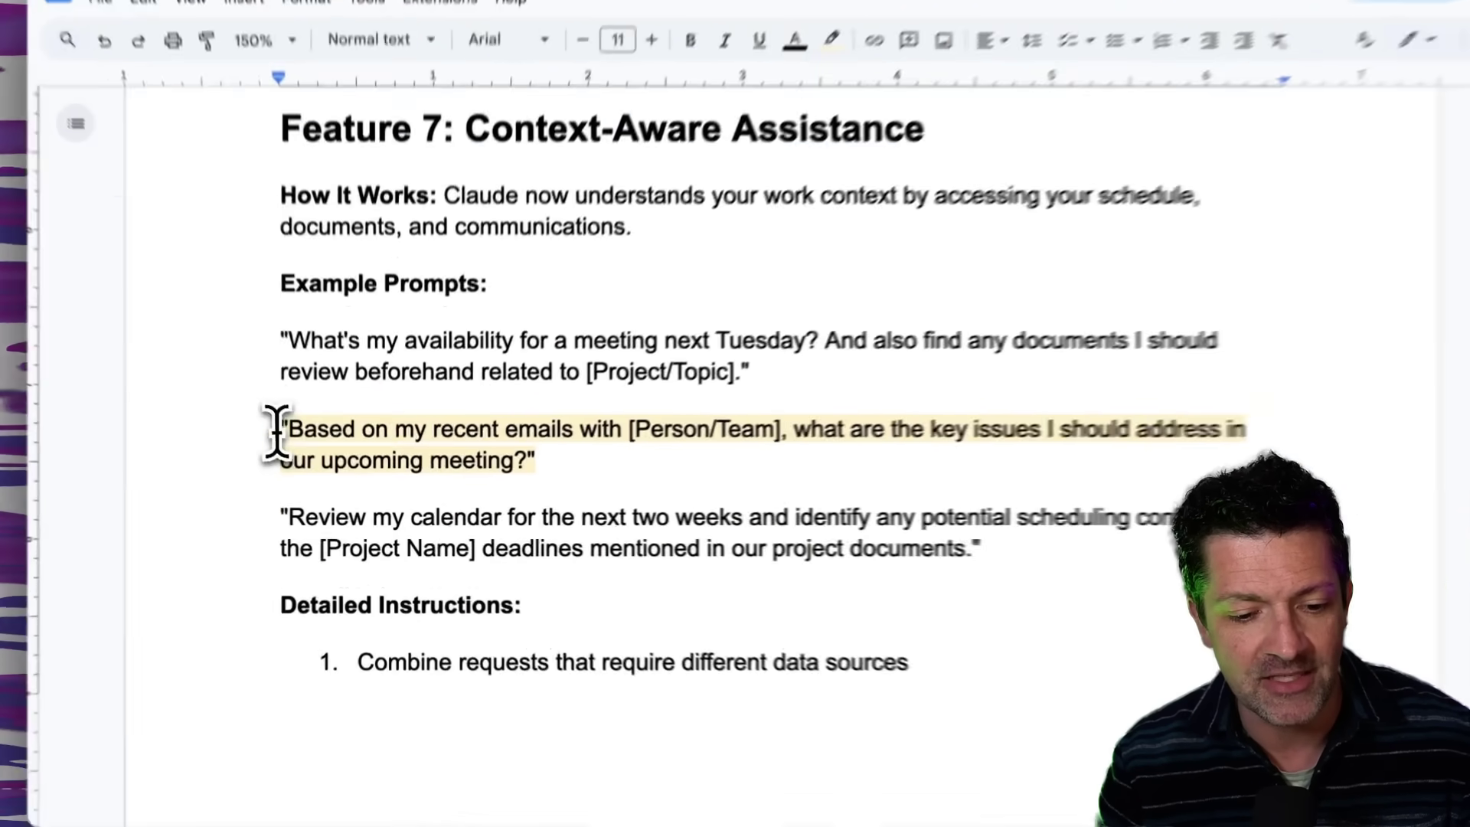
pyautogui.moveTo(300, 447); pyautogui.dragTo(536, 467)
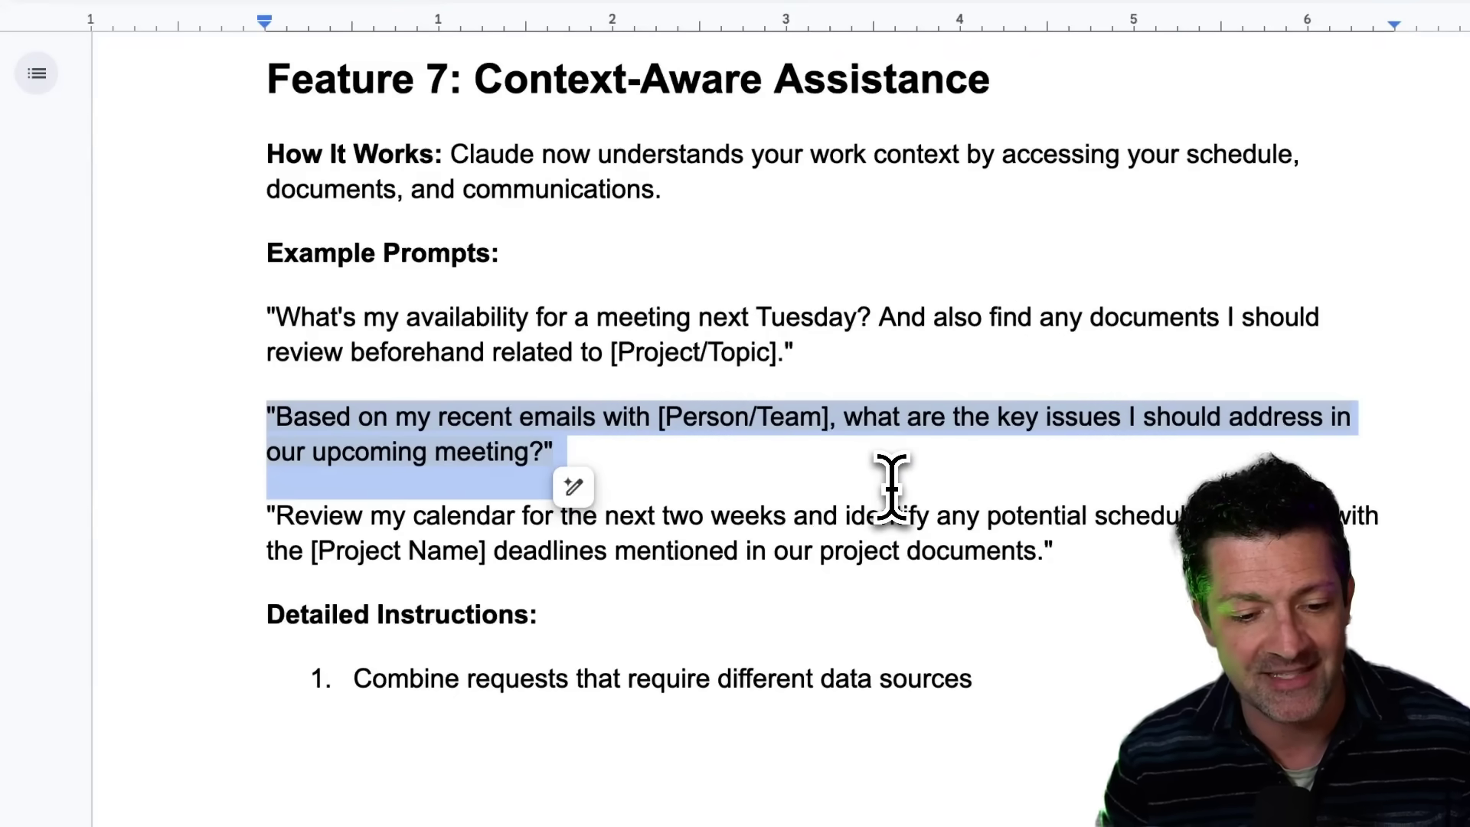
pyautogui.scroll(-3, 891, 494)
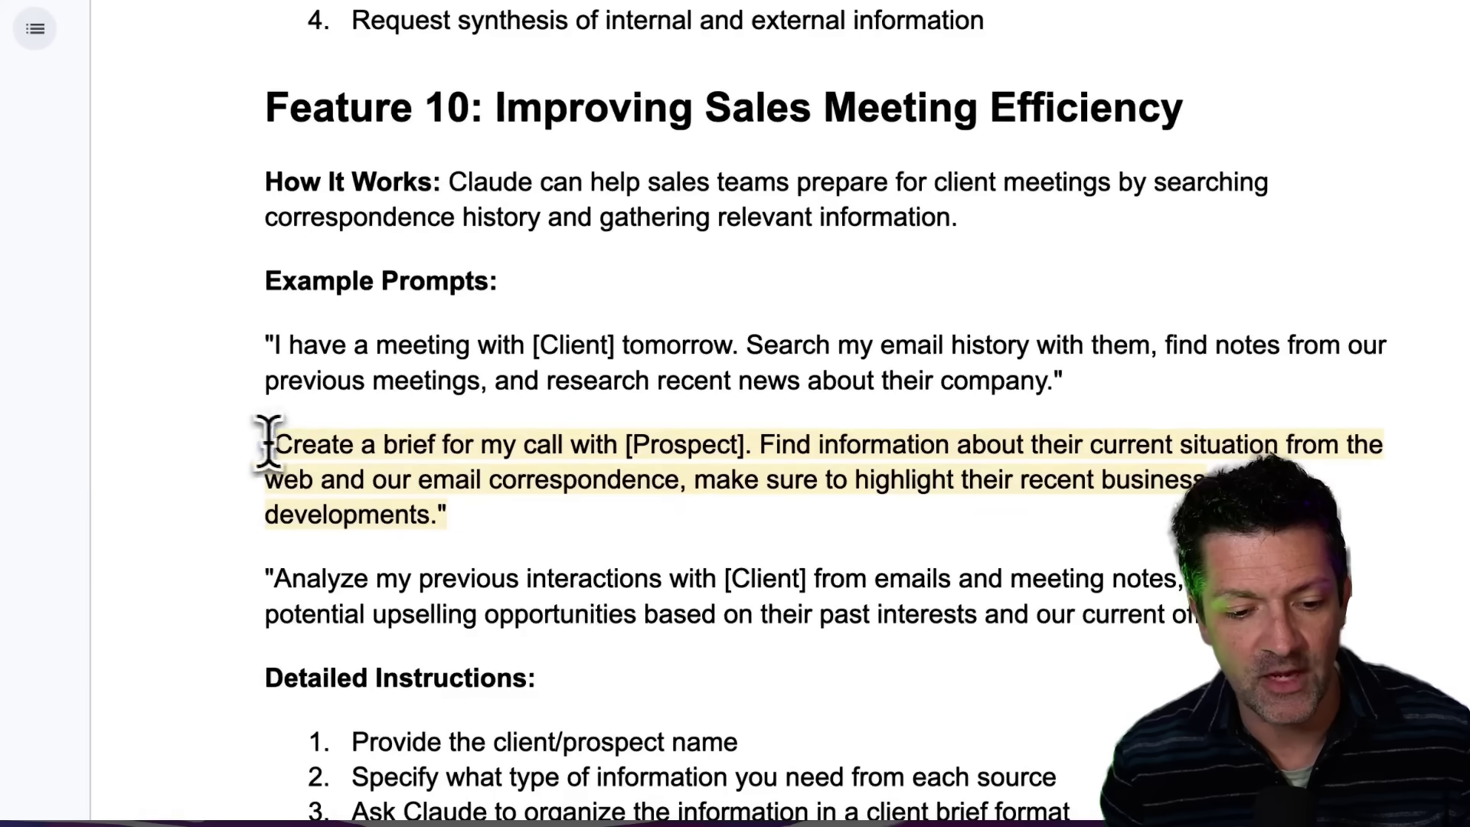
pyautogui.moveTo(268, 443); pyautogui.dragTo(547, 499)
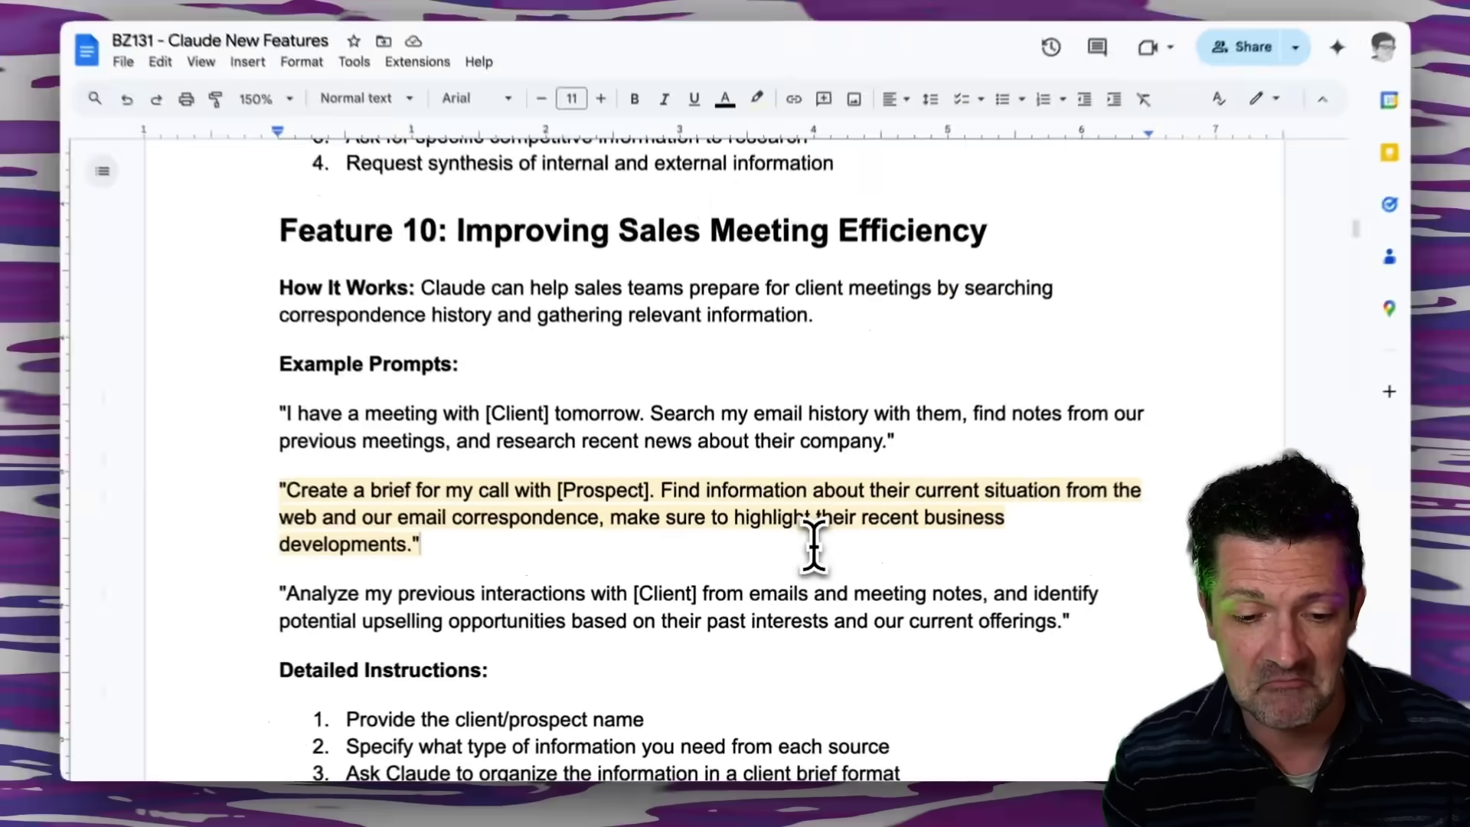
# Highlight the Feature 11 architecture documentation example prompt.
pyautogui.scroll(-5, 840, 505)
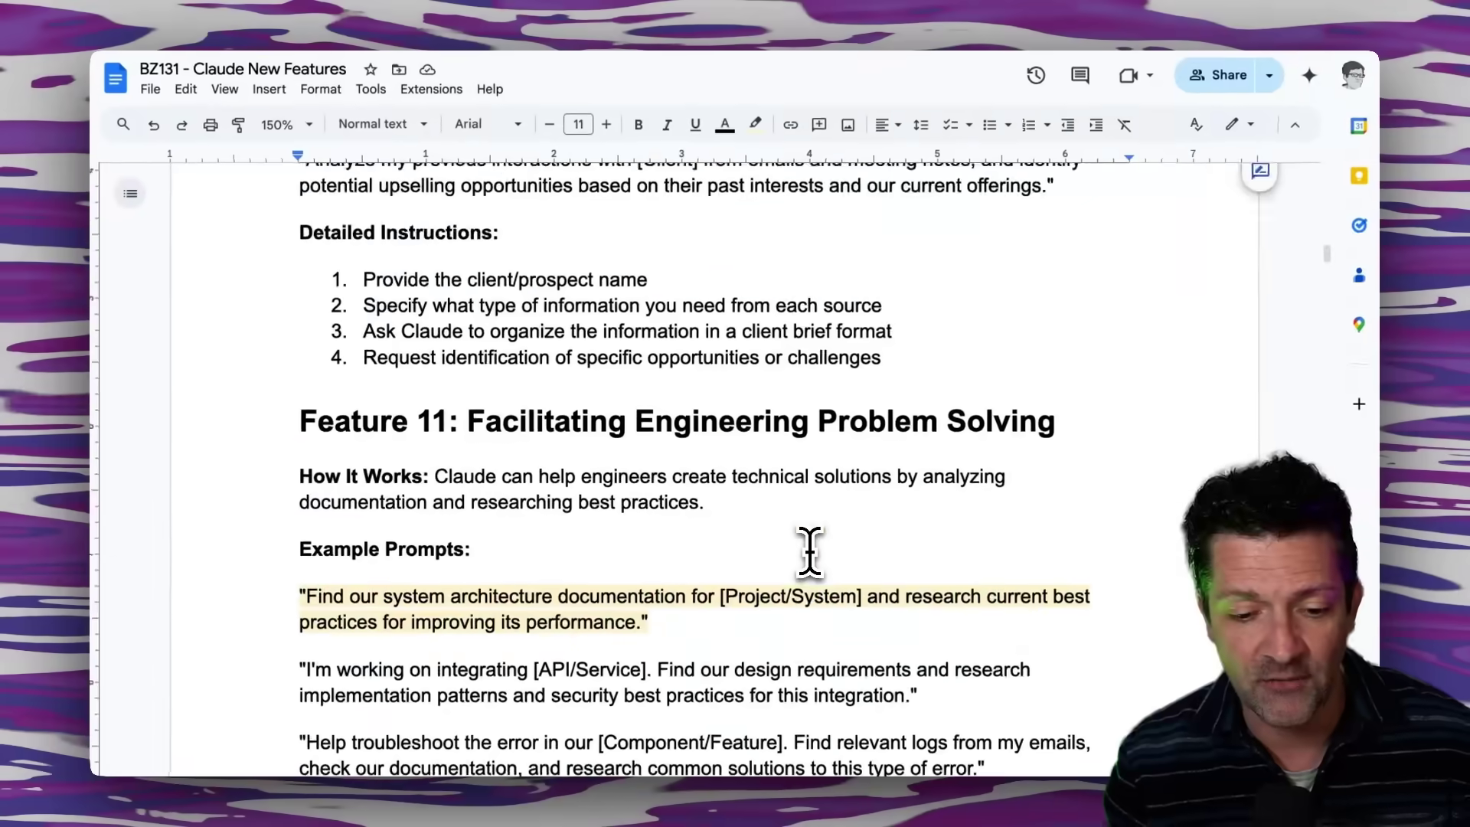
pyautogui.scroll(-3, 810, 551)
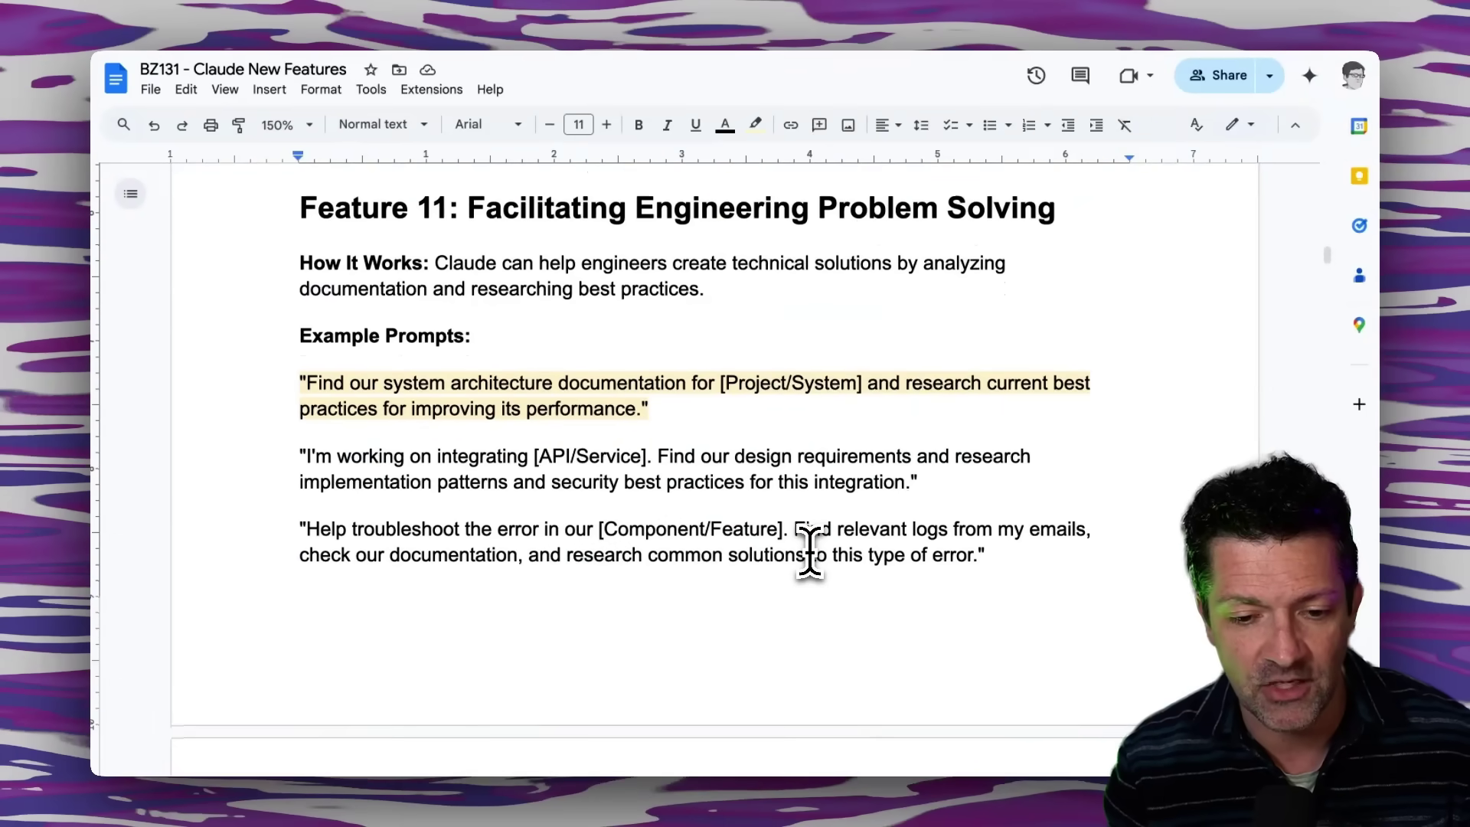
pyautogui.tripleClick(682, 418)
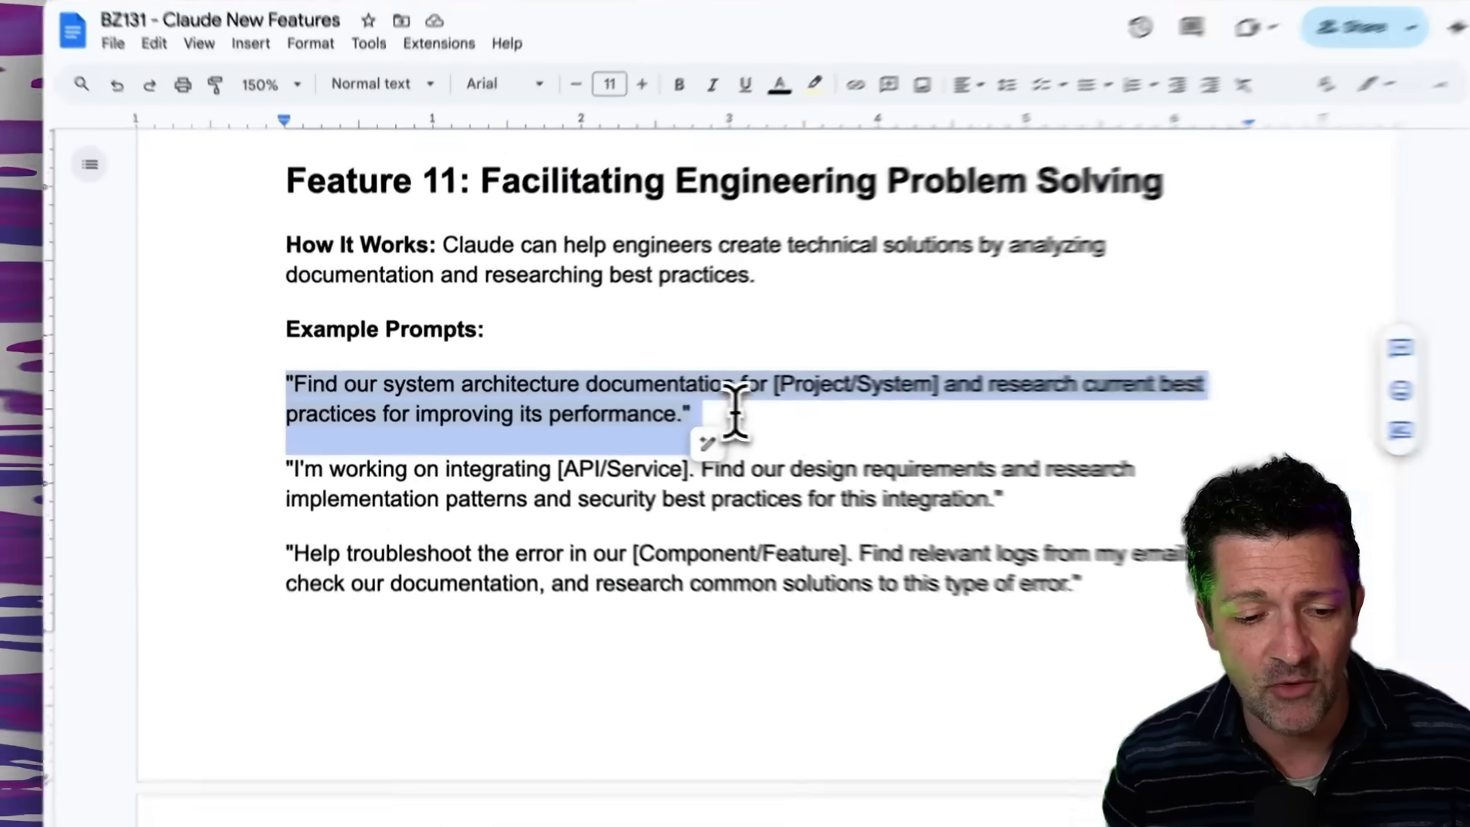
pyautogui.keyDown('shift'); pyautogui.click(496, 382); pyautogui.keyUp('shift')
pyautogui.moveTo(776, 406); pyautogui.dragTo(791, 424)
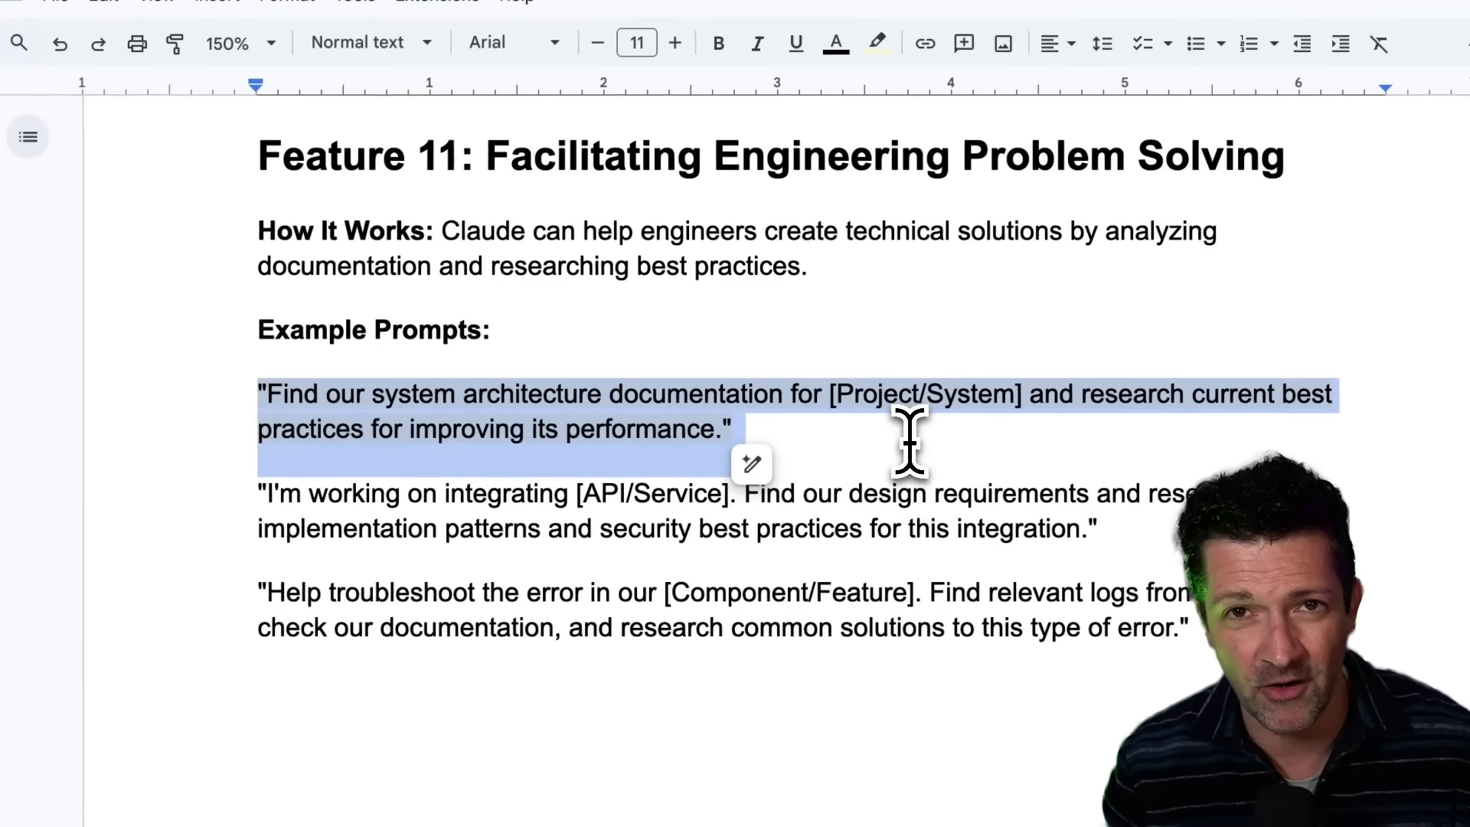
pyautogui.click(909, 428)
# Highlight the proposal template update prompt and its 'recent emails from [Prospect Name]' phrase.
pyautogui.scroll(-15, 909, 446)
pyautogui.moveTo(256, 342); pyautogui.dragTo(1370, 379)
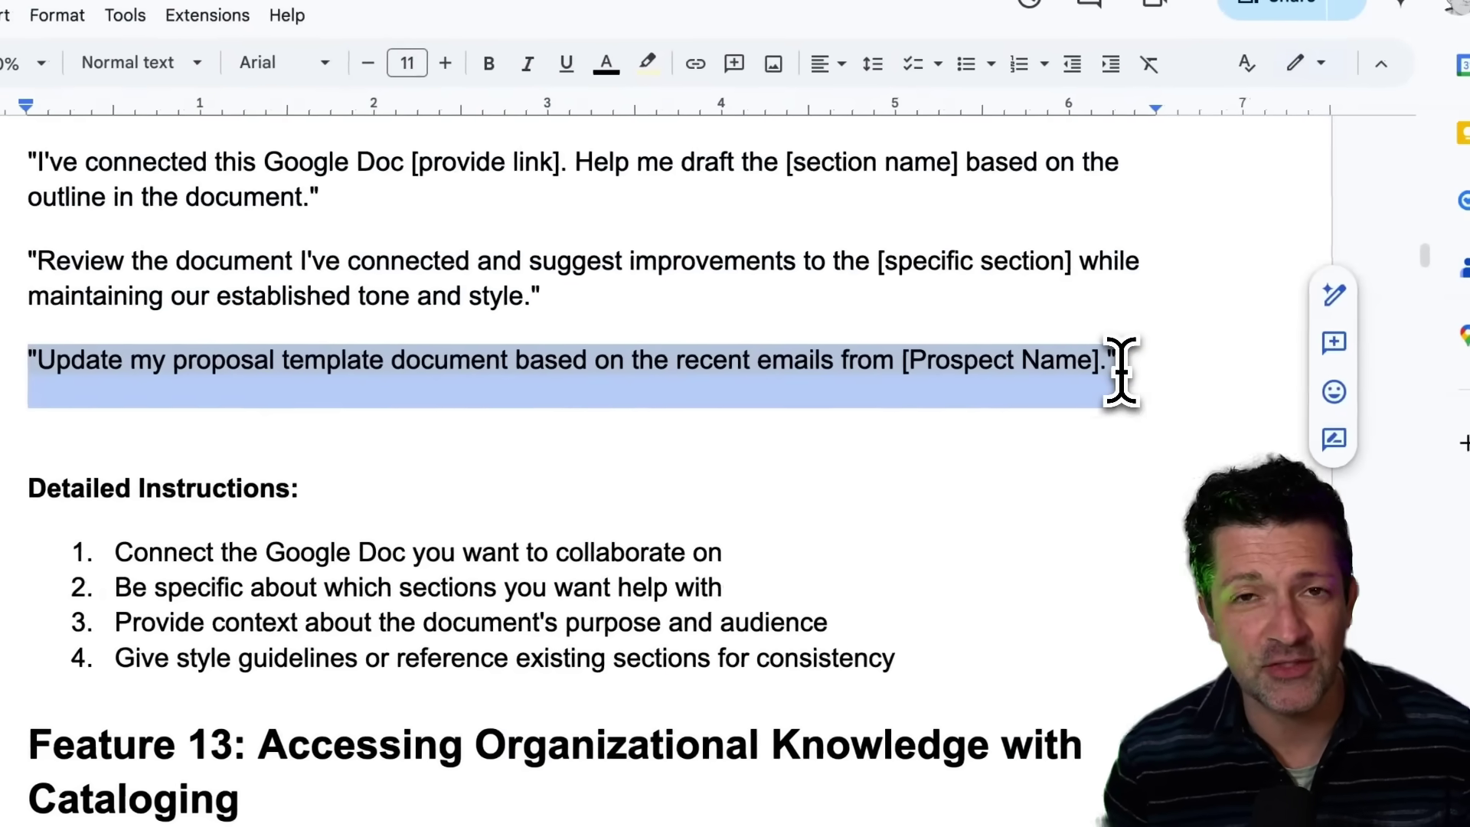
pyautogui.moveTo(1121, 372); pyautogui.dragTo(1121, 372)
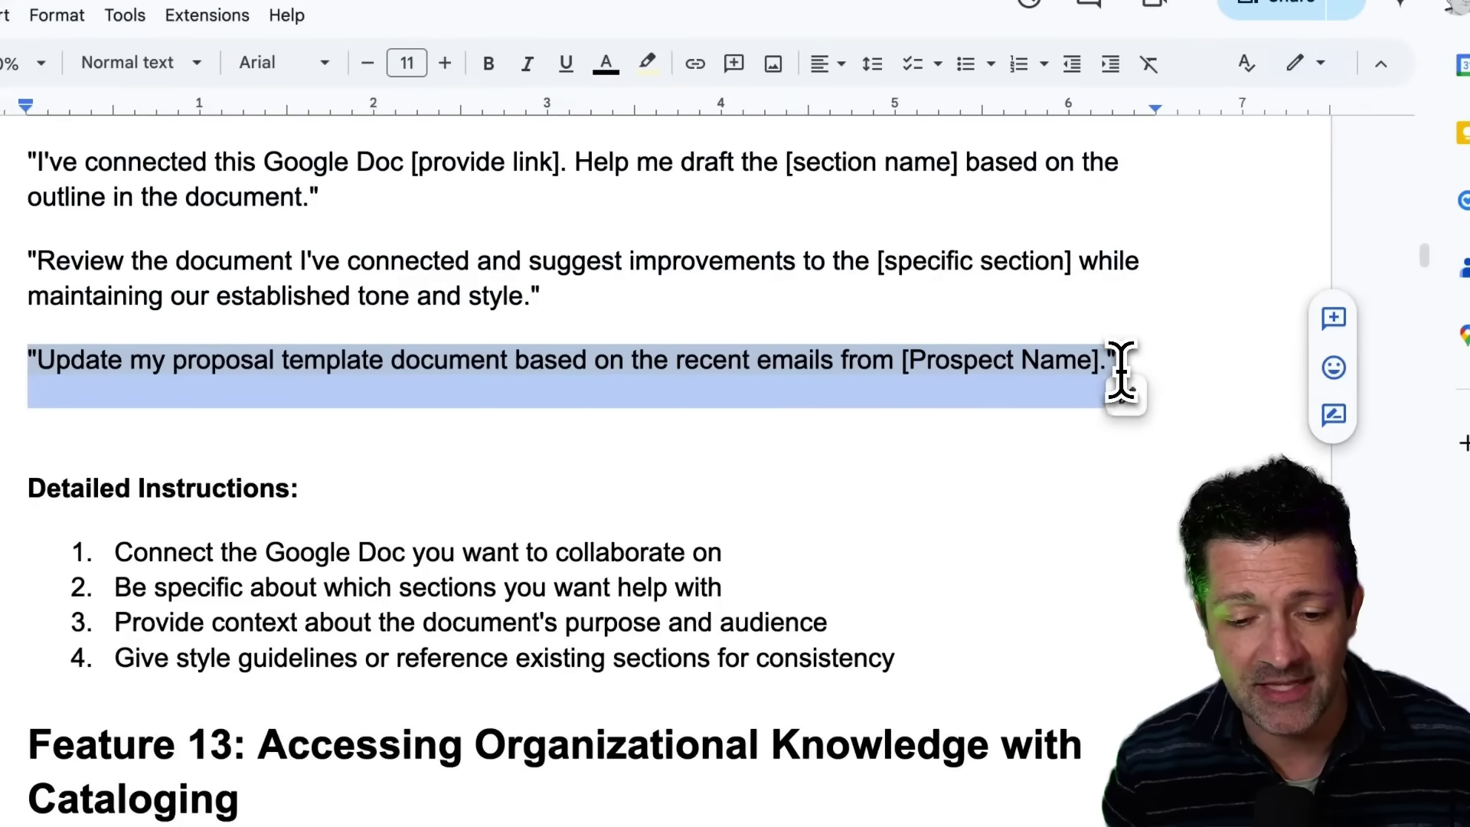
pyautogui.click(1120, 373)
pyautogui.moveTo(676, 368); pyautogui.dragTo(1108, 356)
pyautogui.click(1117, 360)
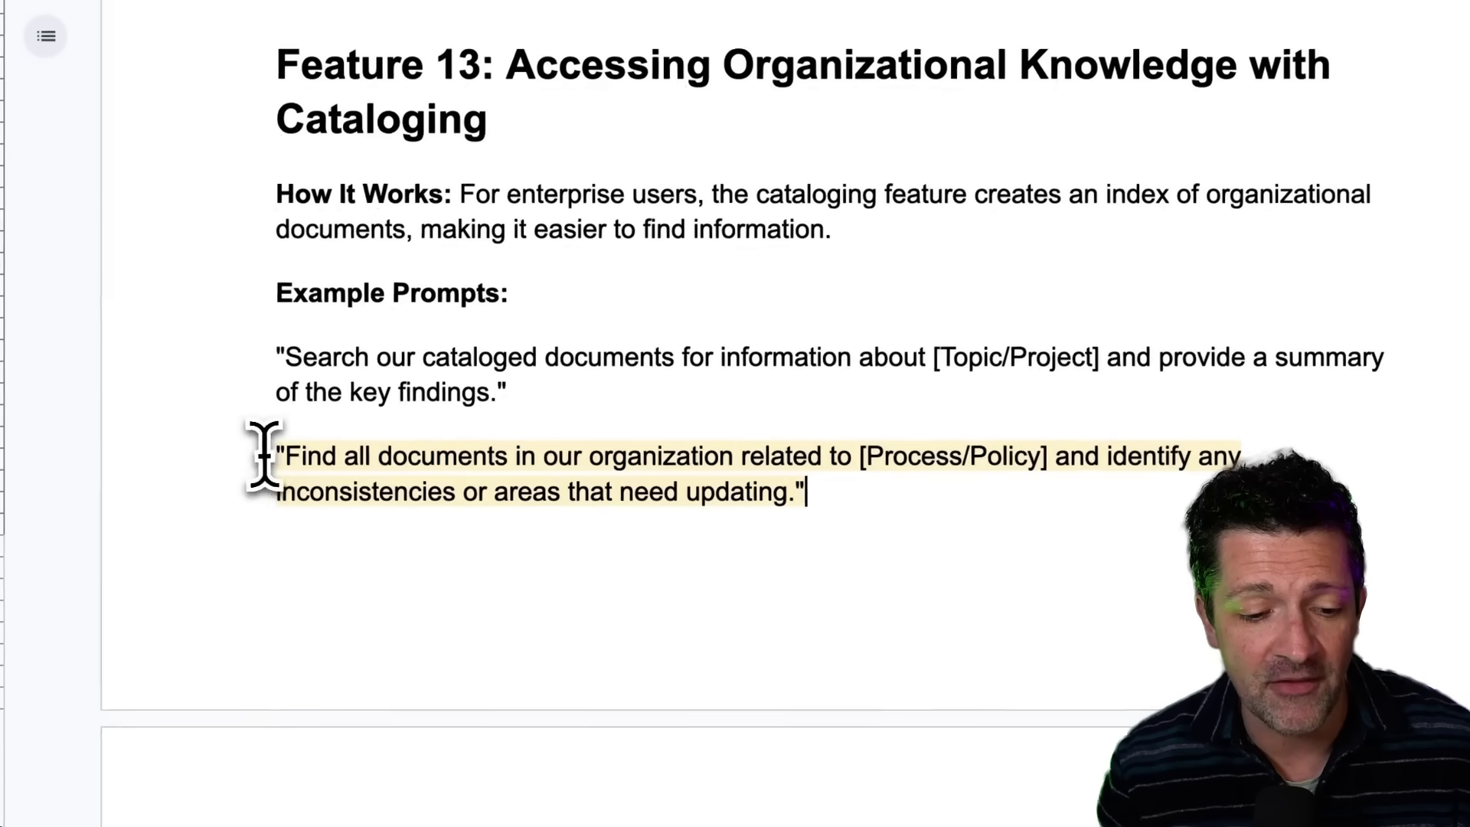
# Highlight the Feature 13 documents prompt, then continue past the tips to the Beyond the Basics report.
pyautogui.moveTo(267, 456); pyautogui.dragTo(594, 528)
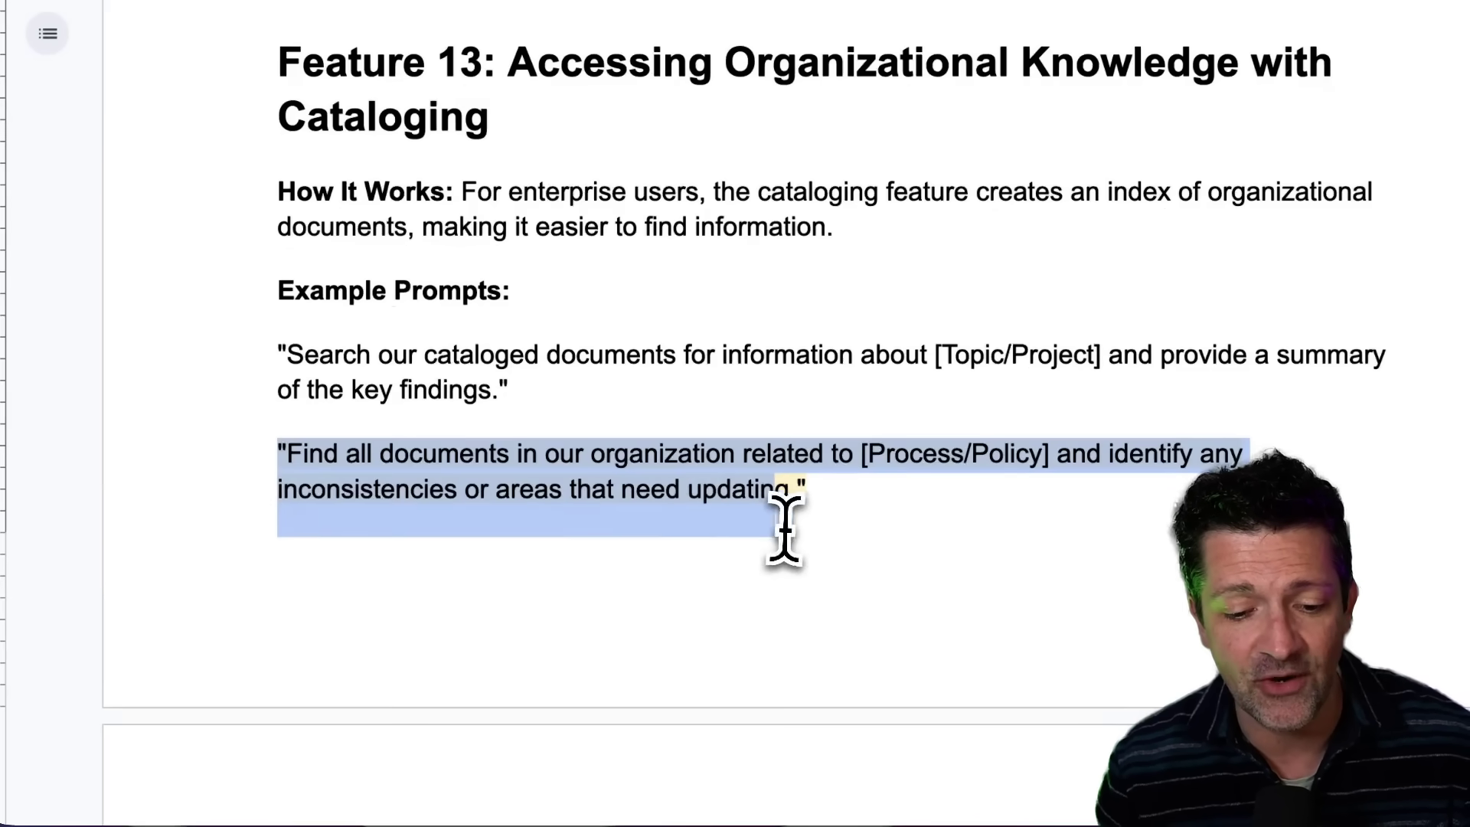
pyautogui.moveTo(810, 527); pyautogui.dragTo(866, 518)
pyautogui.scroll(-15, 873, 525)
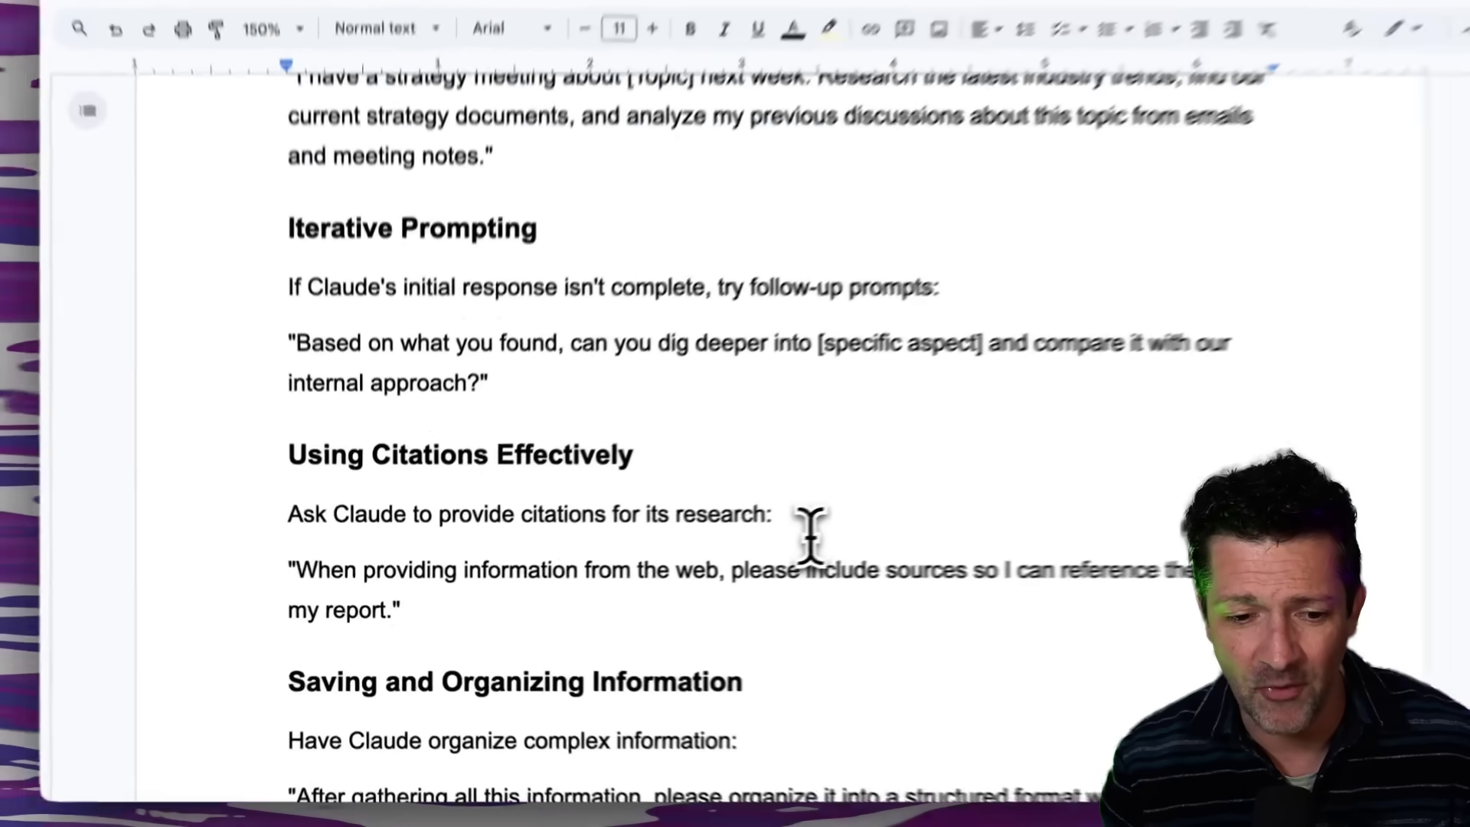
pyautogui.scroll(-15, 811, 529)
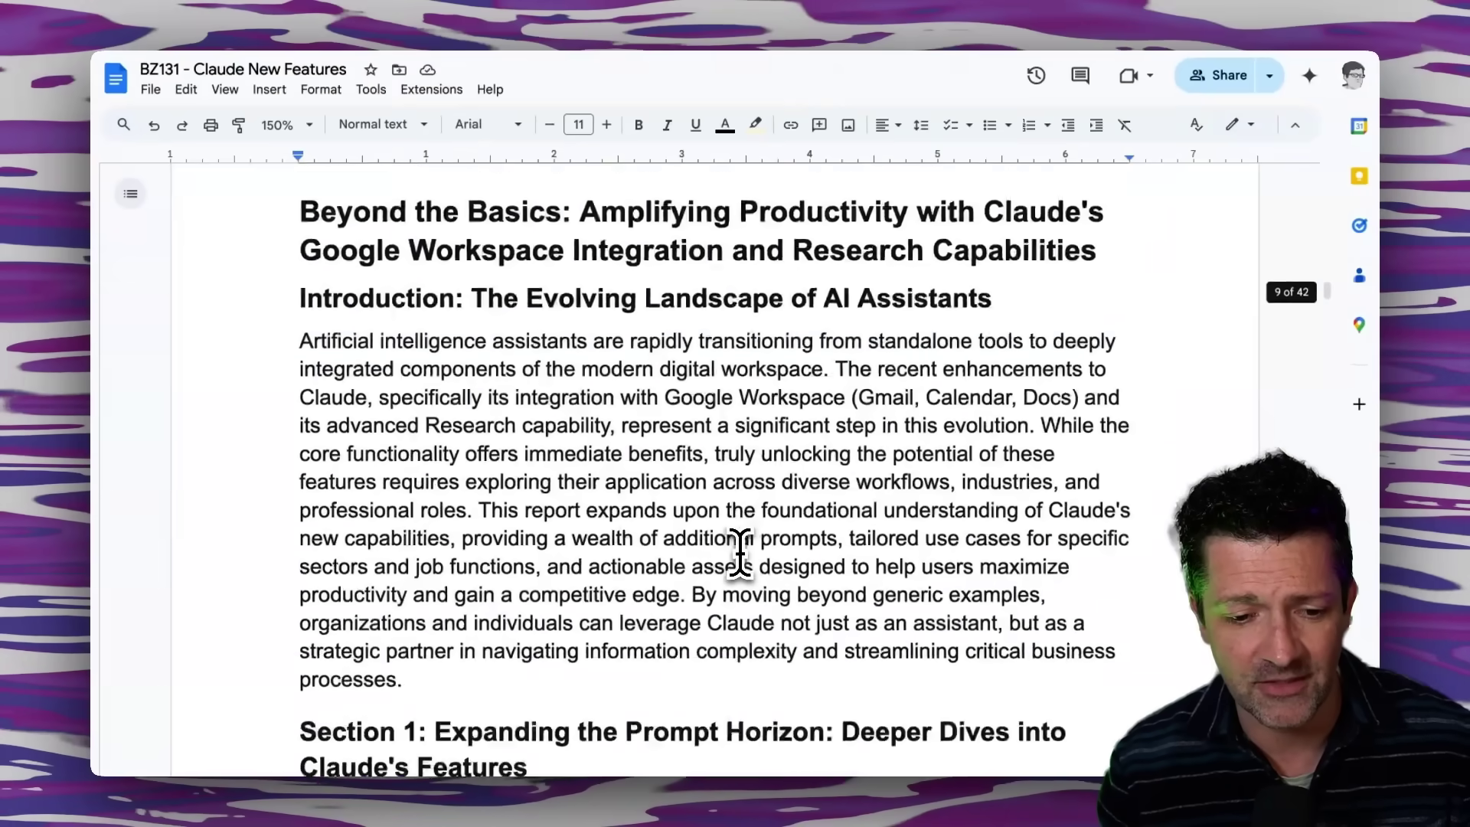